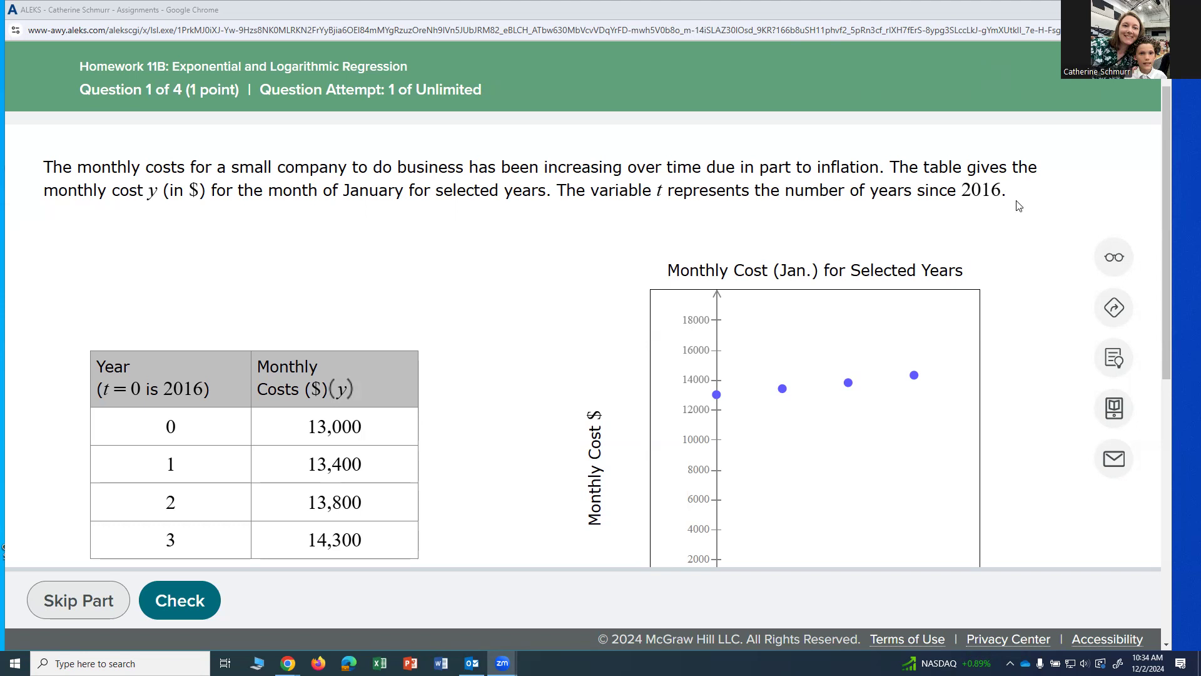
- Read through question 1 and its data table, switch to the Desmos testing calculator, and add a table
scroll(1021, 205, "down", 2)
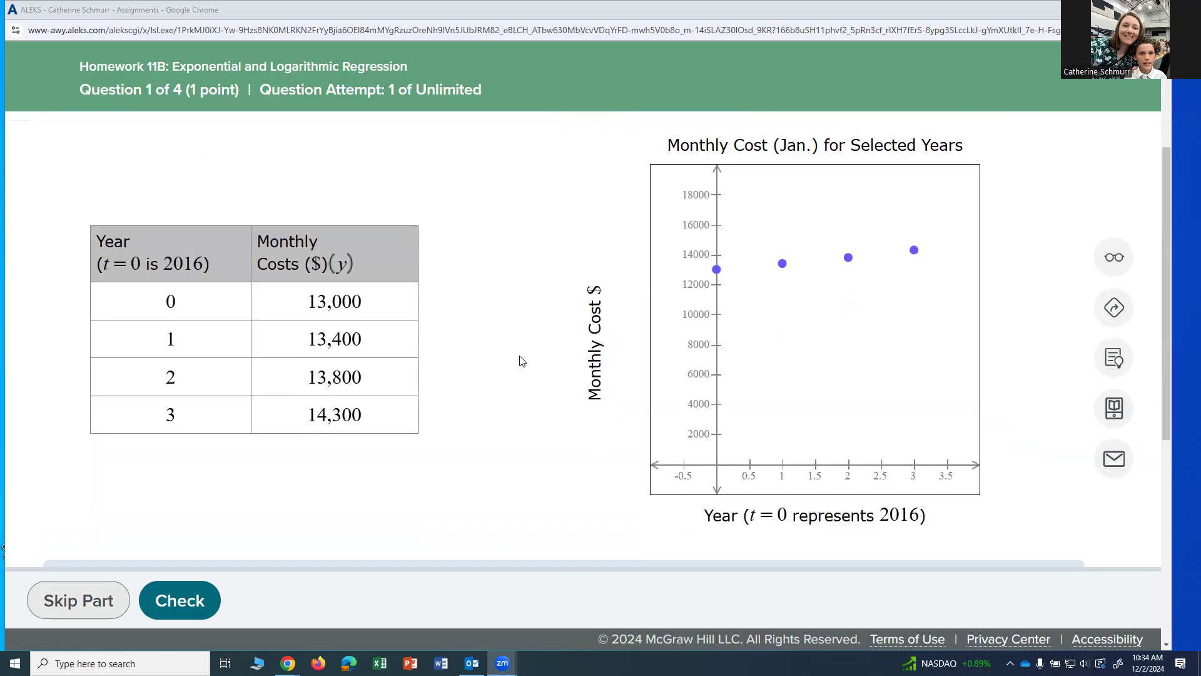
scroll(522, 361, "down", 6)
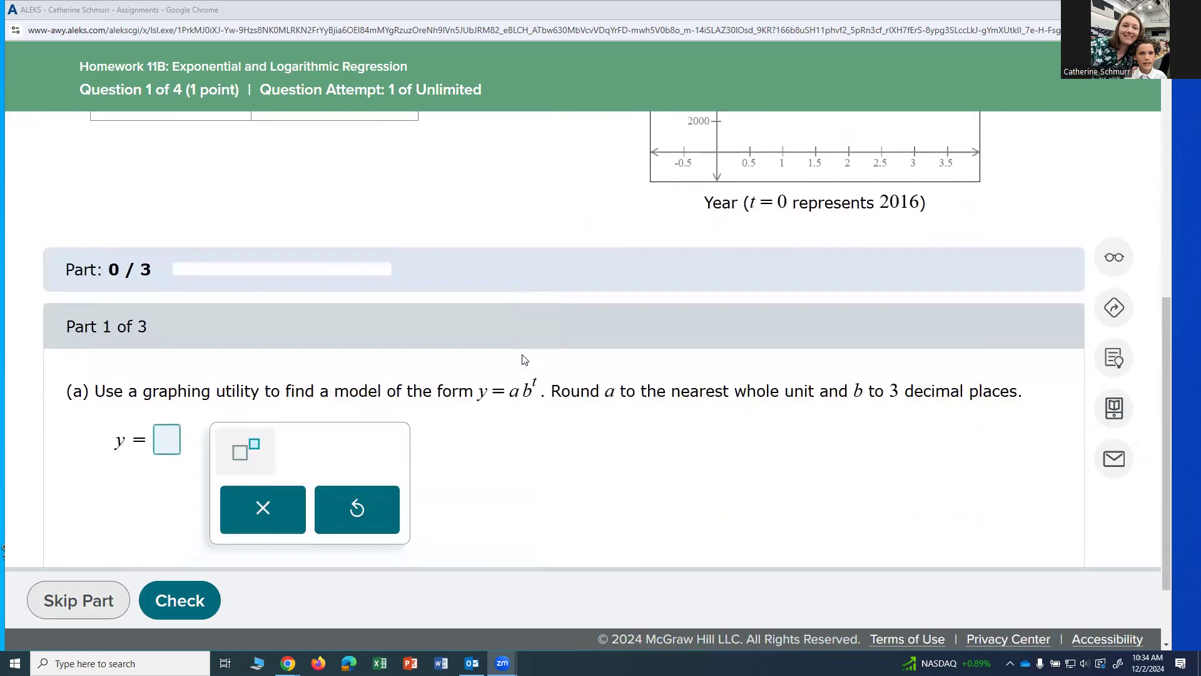
scroll(524, 360, "down", 1)
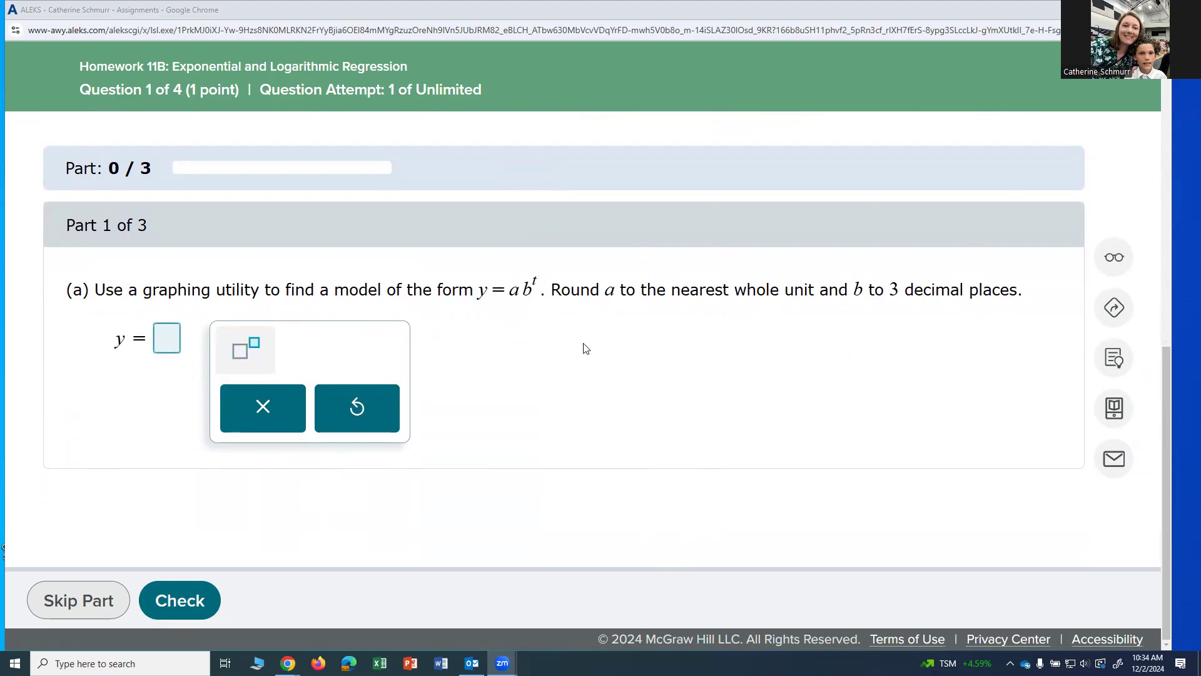
scroll(585, 372, "up", 8)
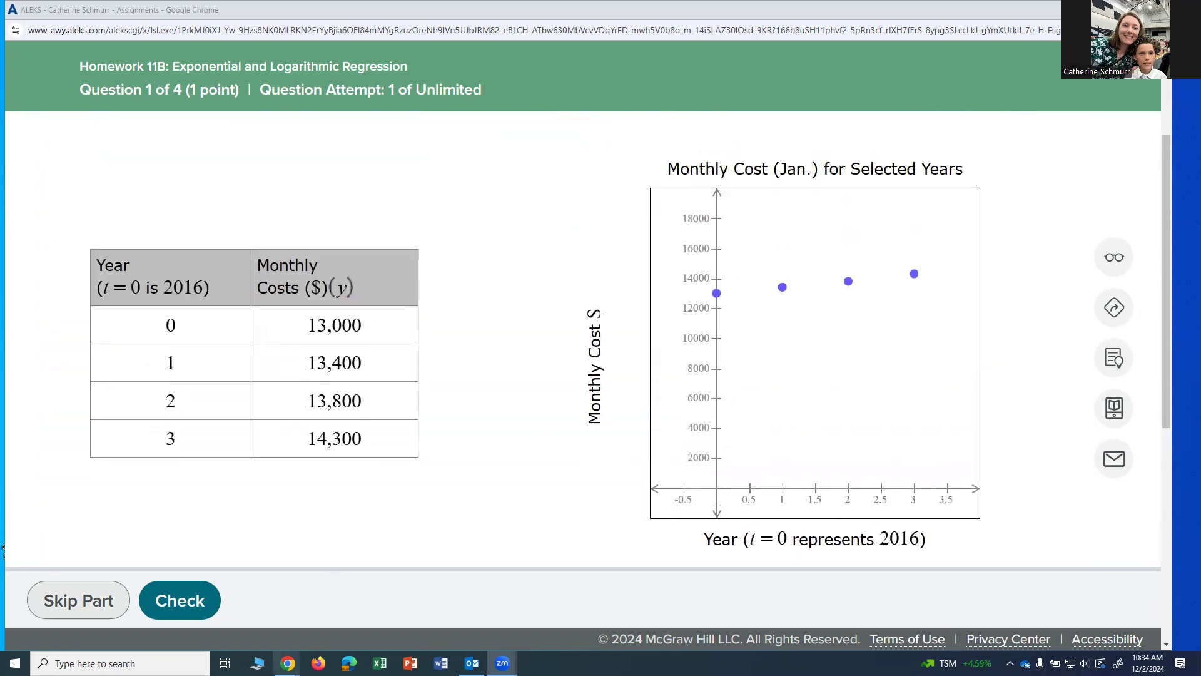
mouse_move(287, 662)
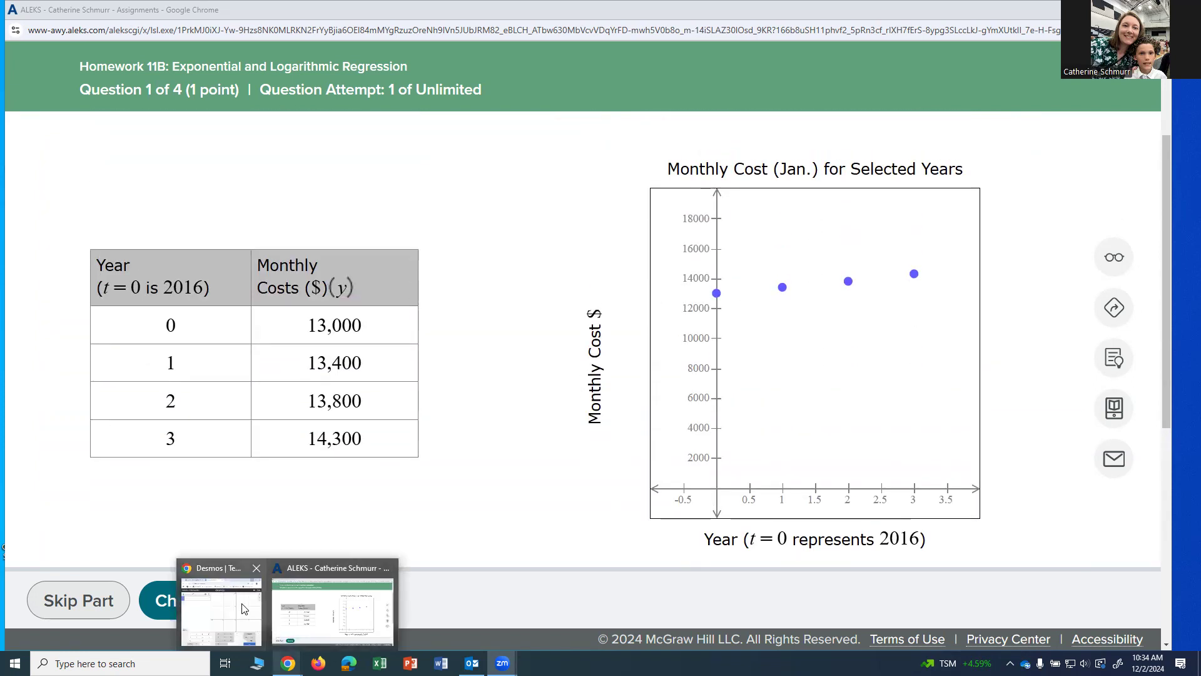
left_click(216, 571)
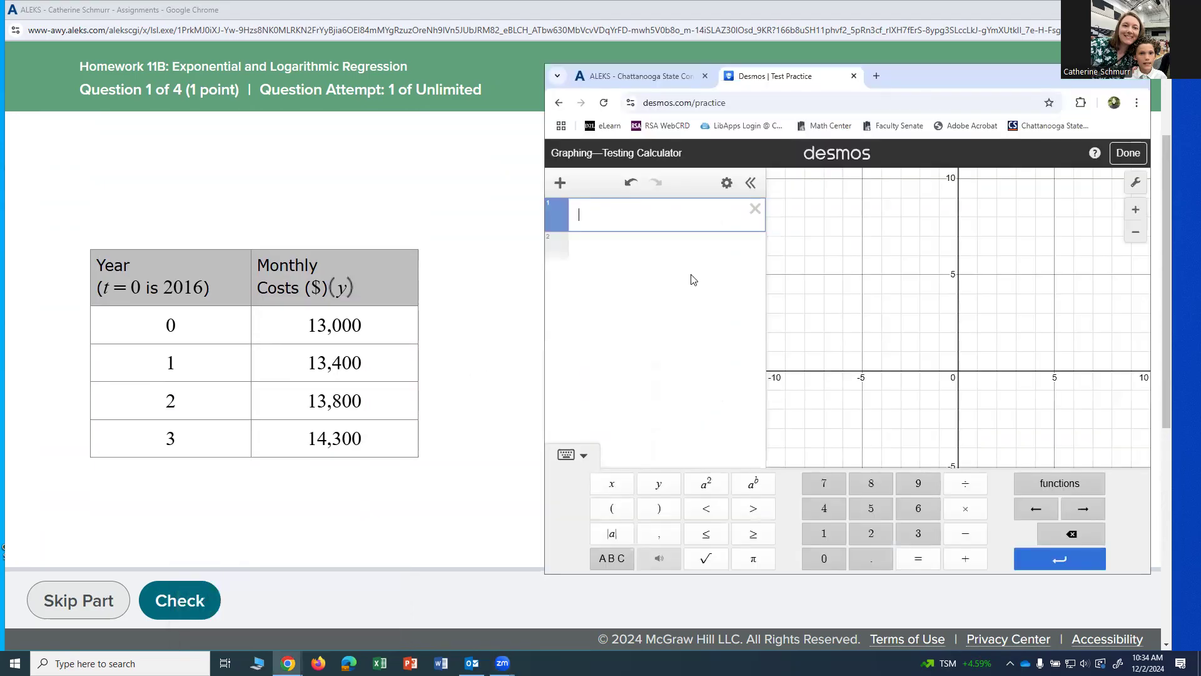
left_click(560, 185)
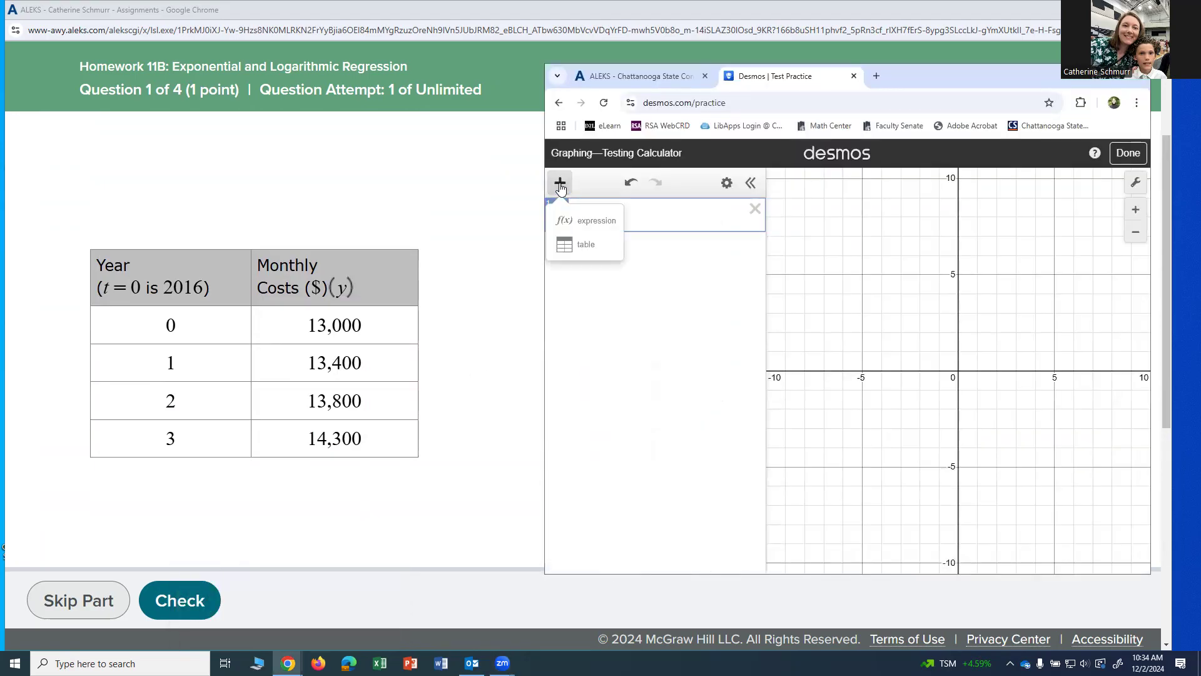
left_click(576, 244)
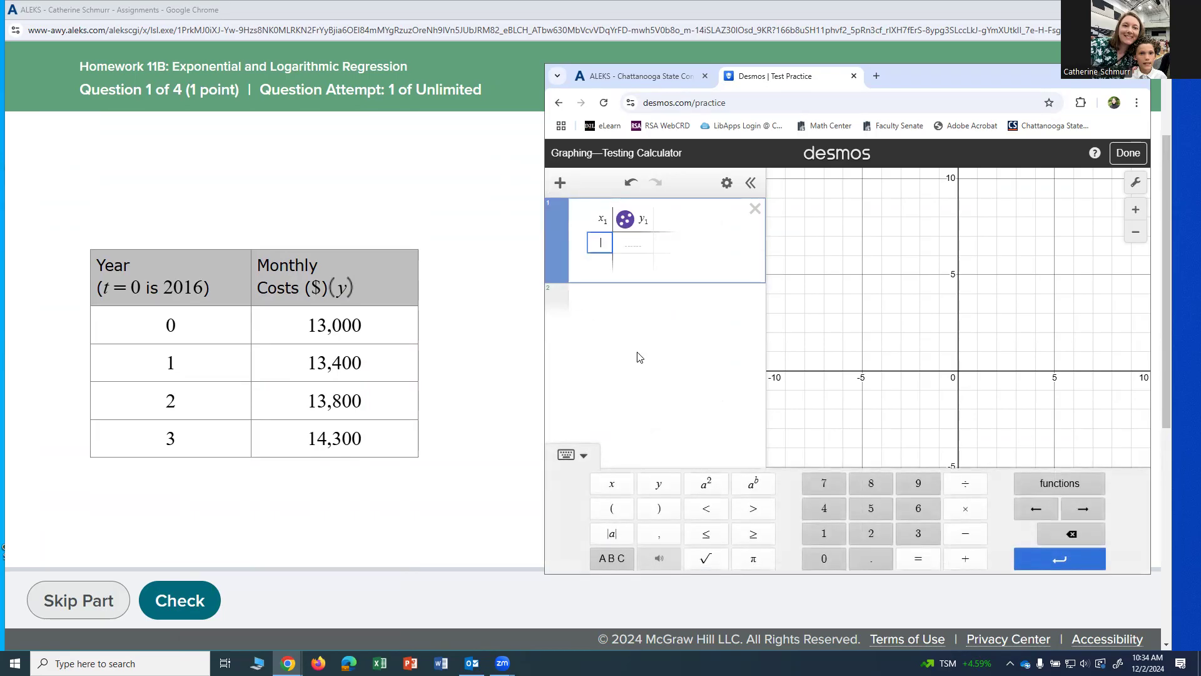
- Enter the years 0, 1, 2 and 3 in the table's x₁ column
type("0")
key("Return")
type("1")
key("Return")
type("2")
key("Return")
type("3")
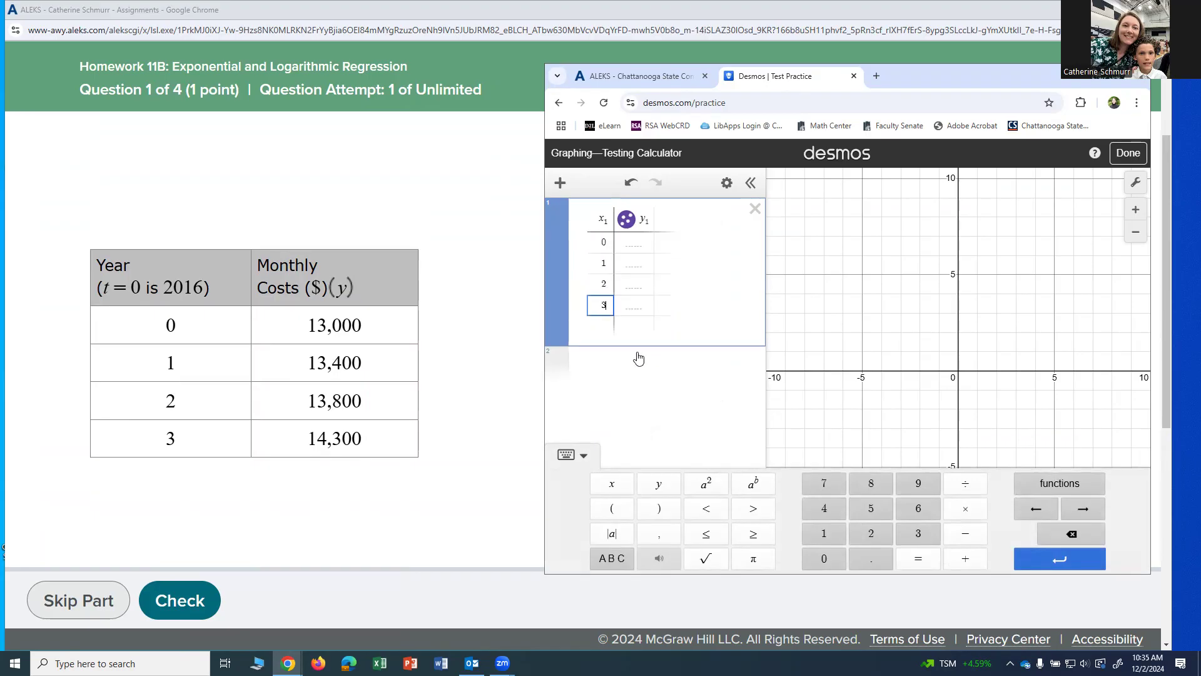
- Enter the monthly costs 13000, 13400, 13800 and 14300 in the table's y₁ column
left_click(644, 243)
type("13000")
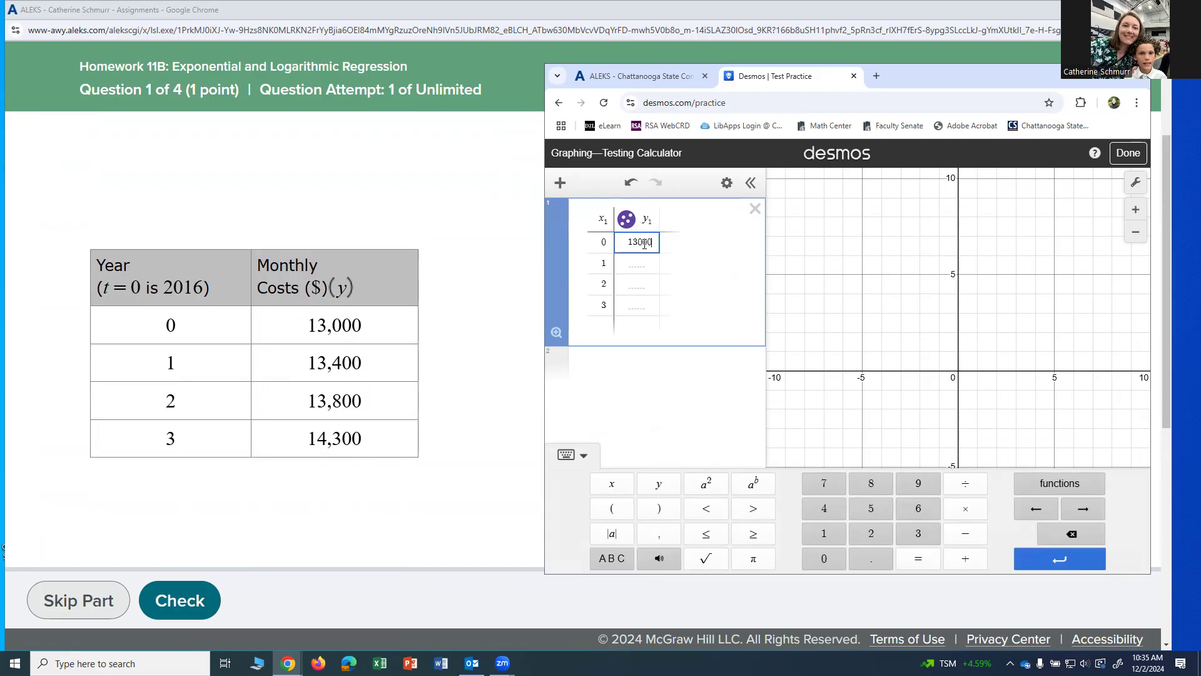
key("Return")
type("13400")
key("Return")
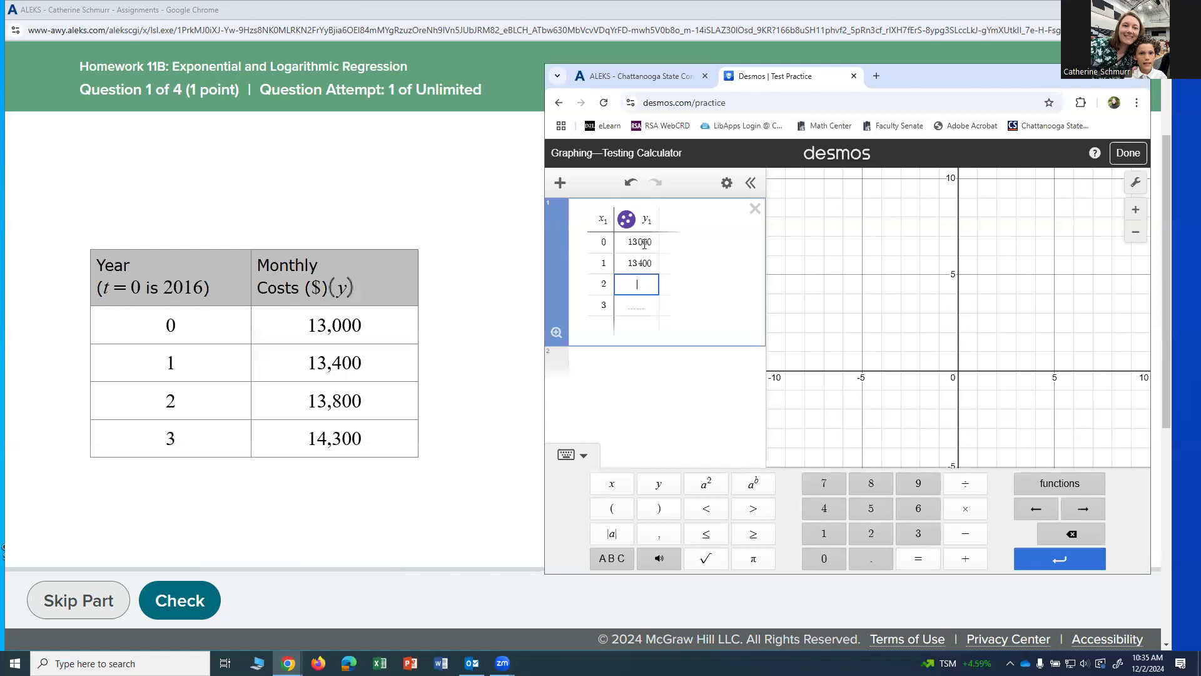
type("13800")
key("Return")
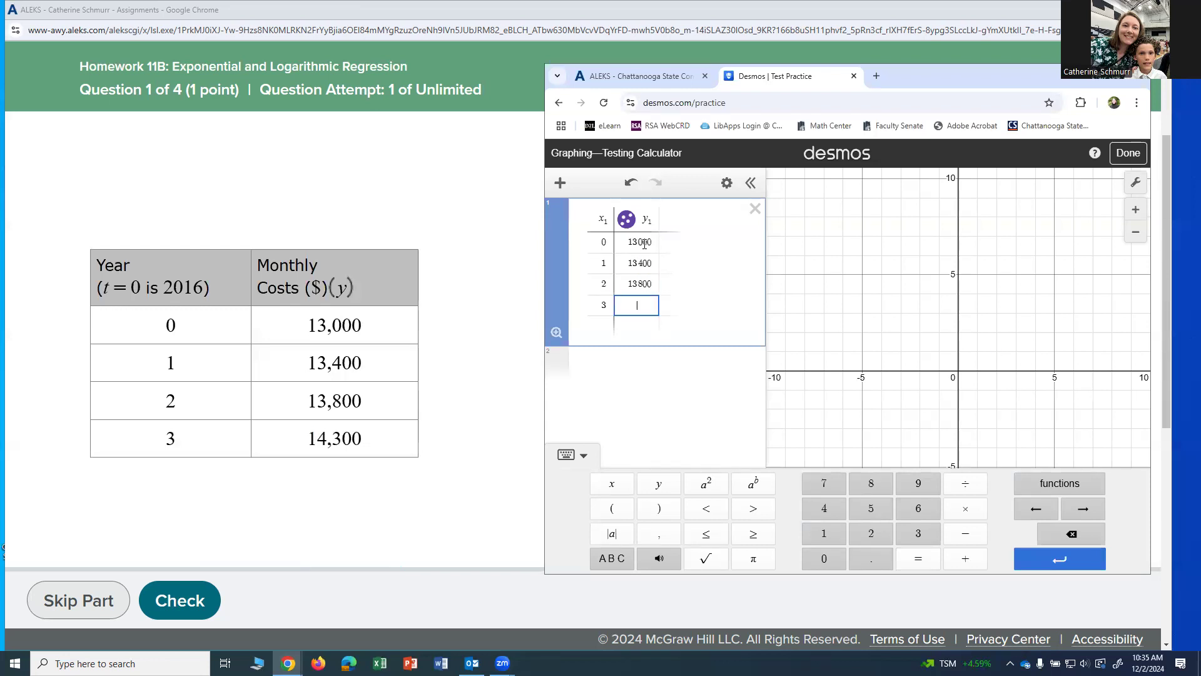
type("14300")
- Enter the exponential regression y₁ ~ a(b^x₁) in the expression below the data table and turn on Log Mode for it
left_click(603, 366)
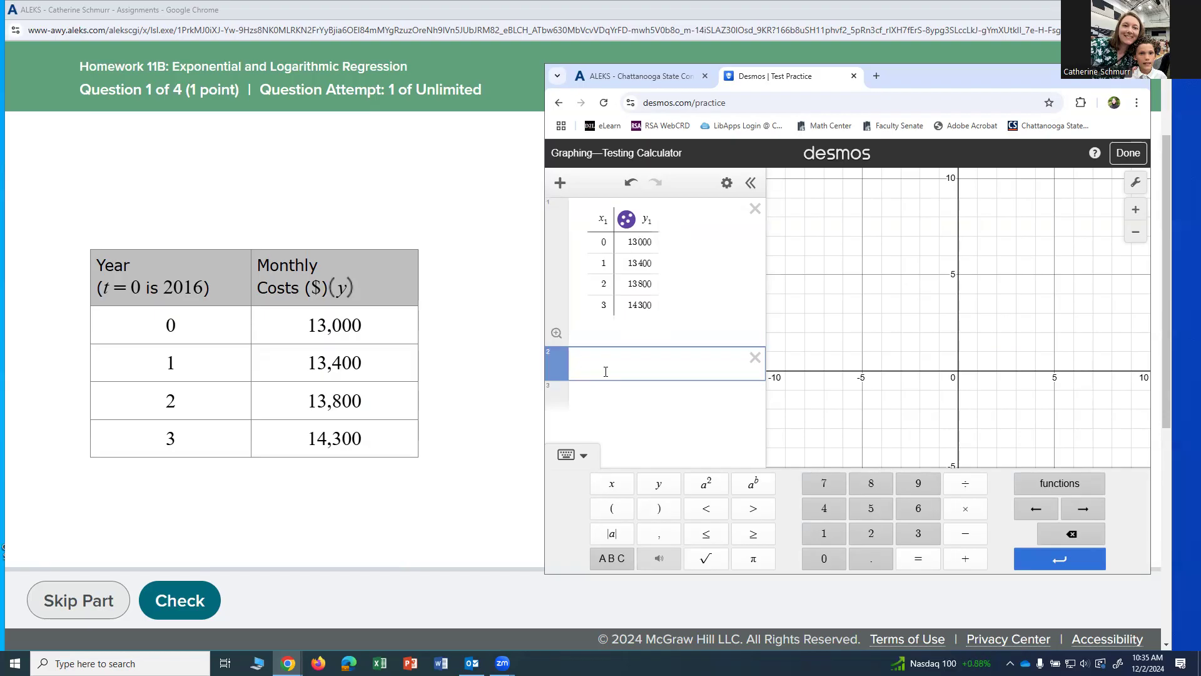
type("y_1")
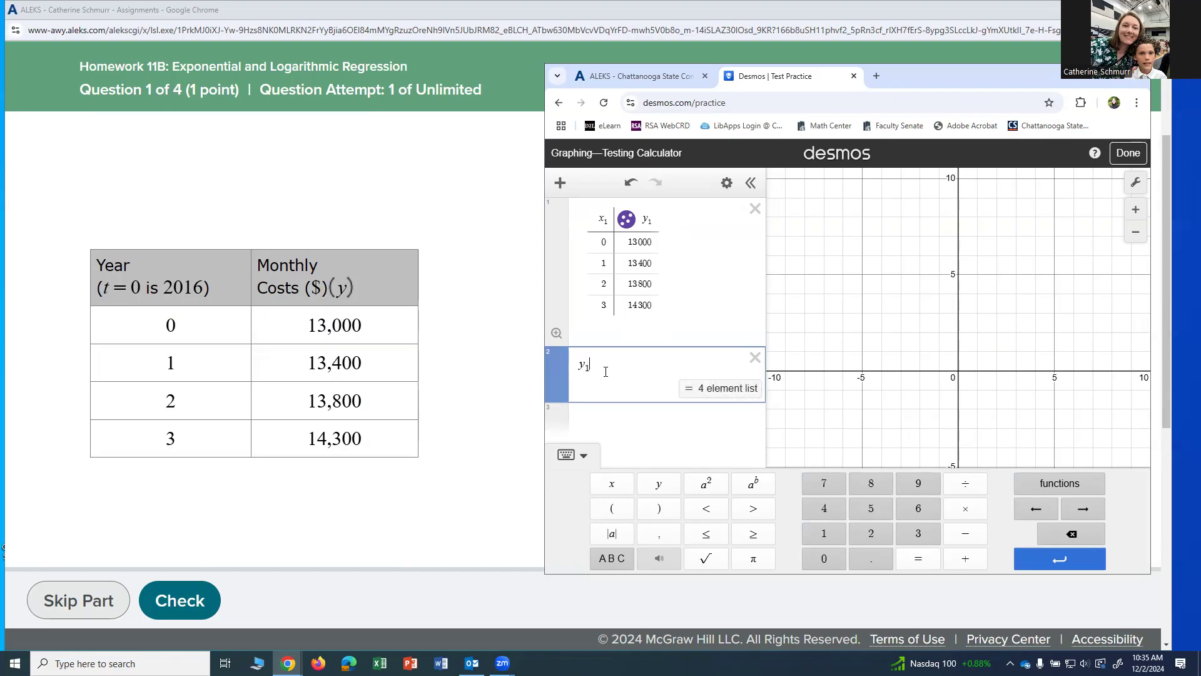
type("~")
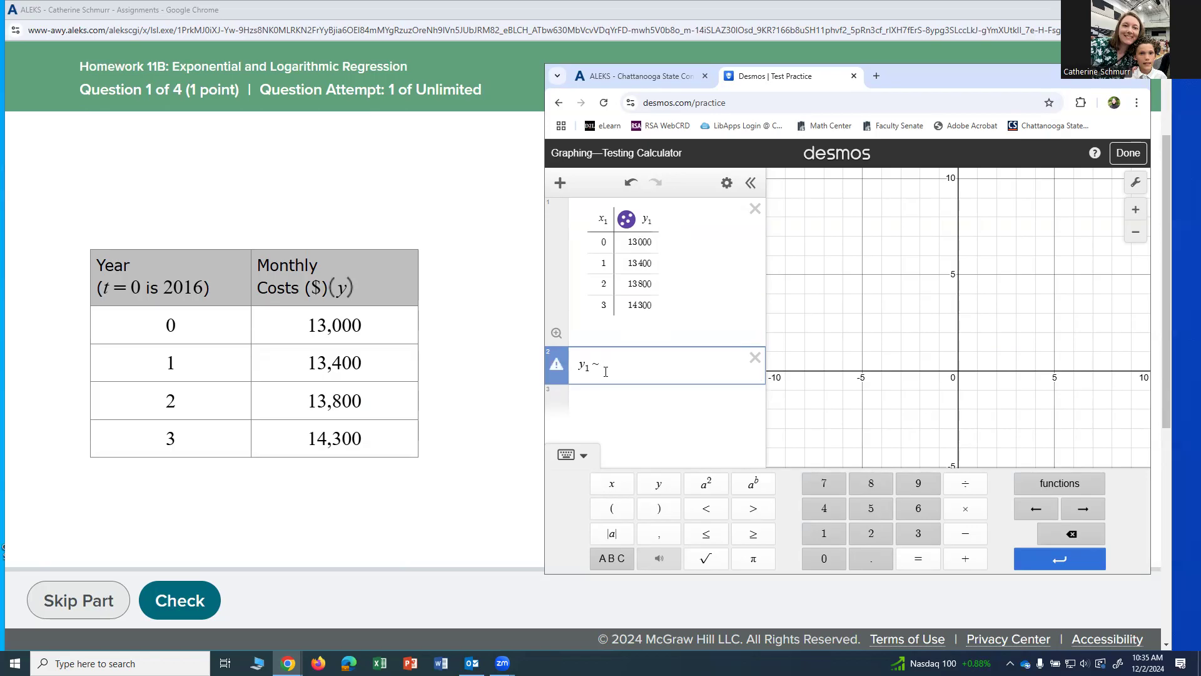
type("a")
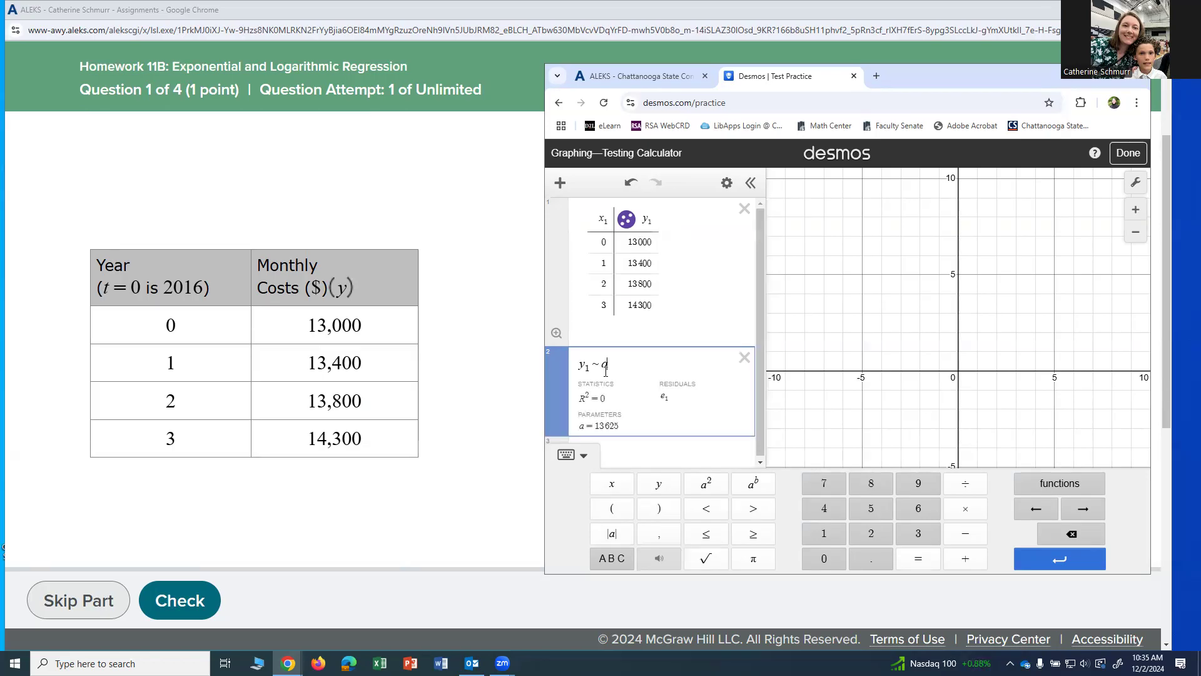
type("(")
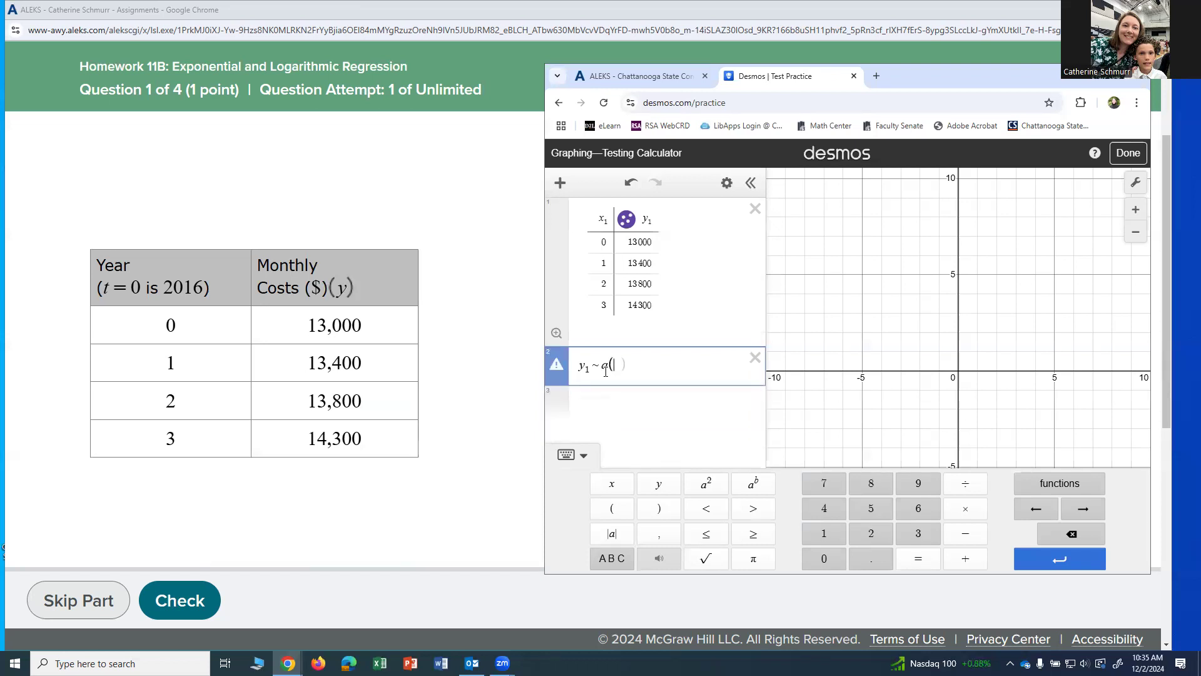
type("b")
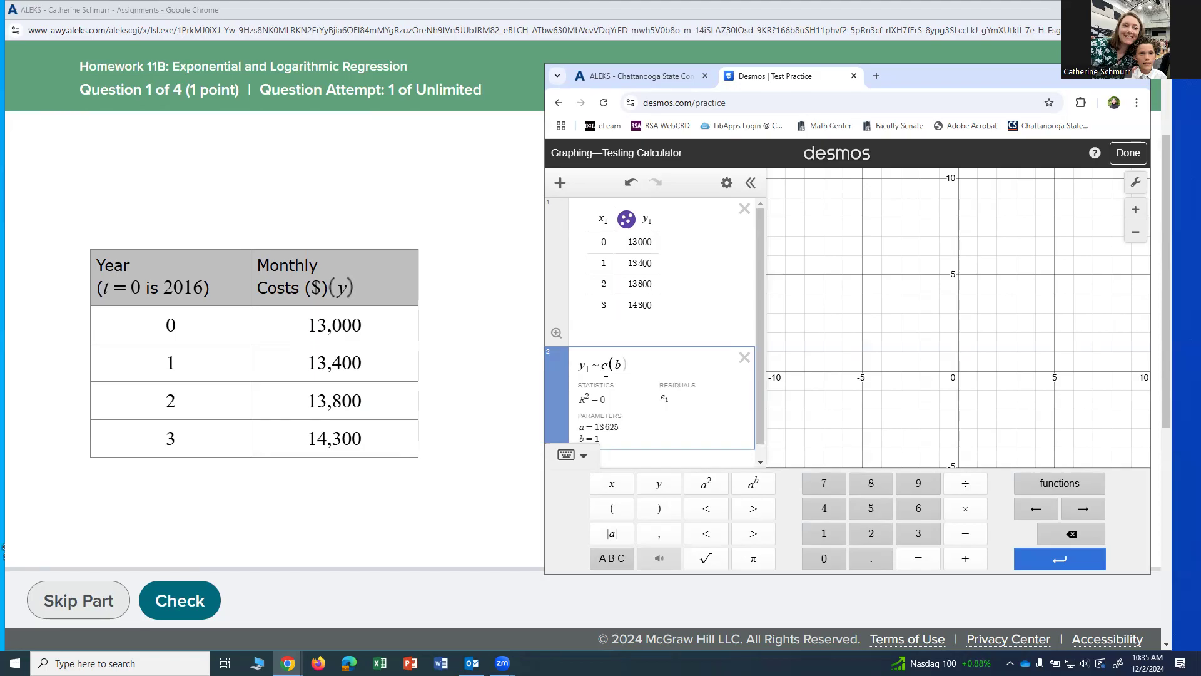
type("^{")
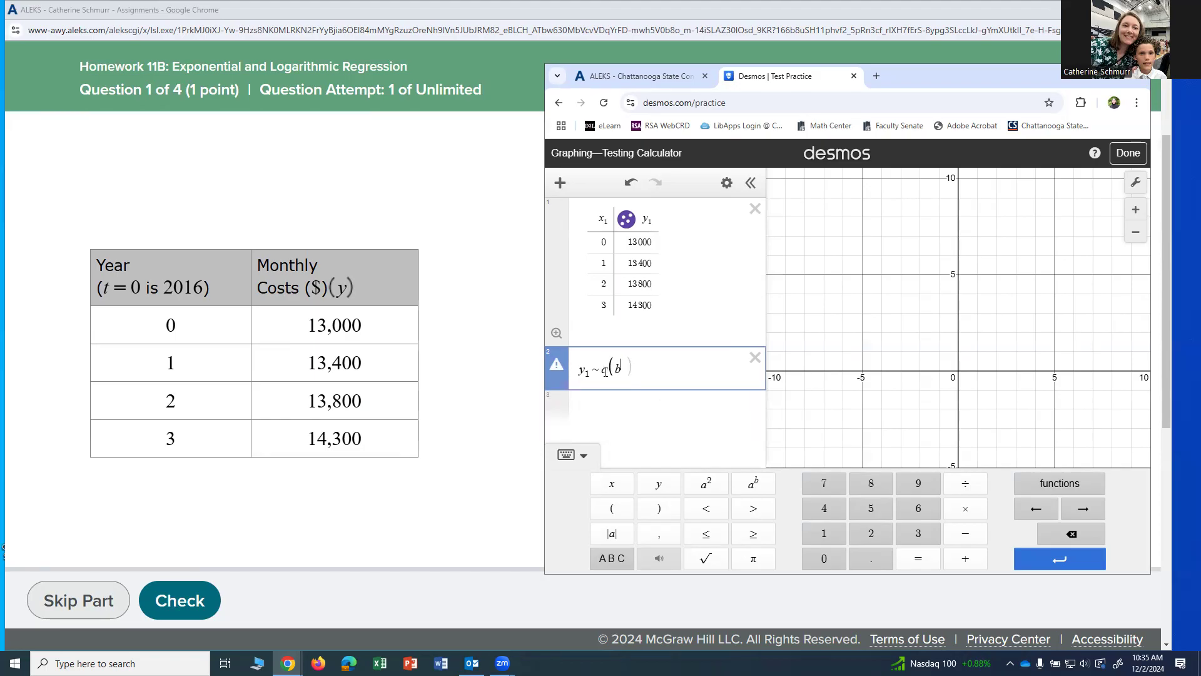
type("x_1}")
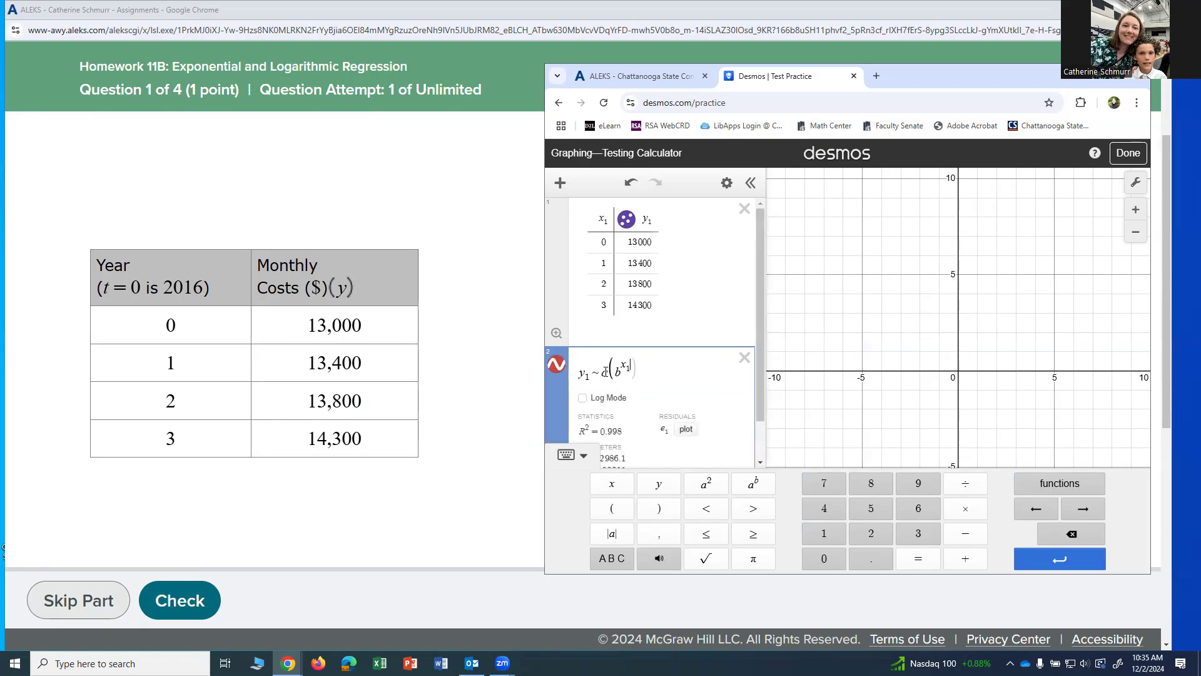
type(")")
left_click(583, 456)
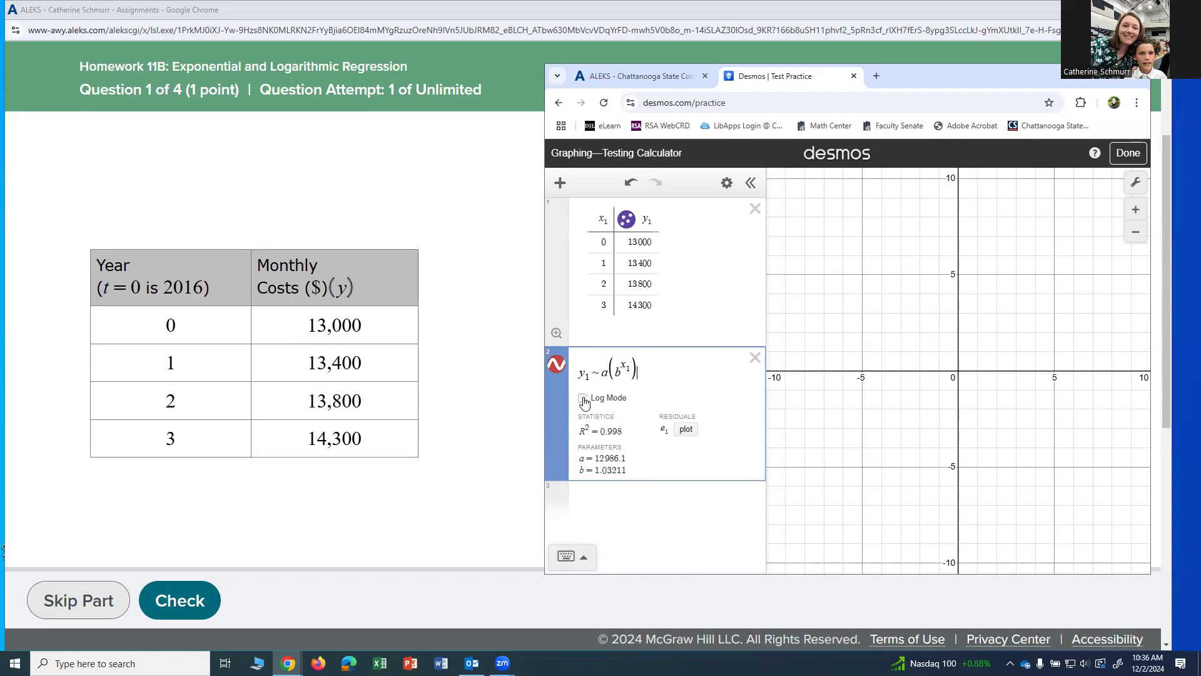
left_click(583, 398)
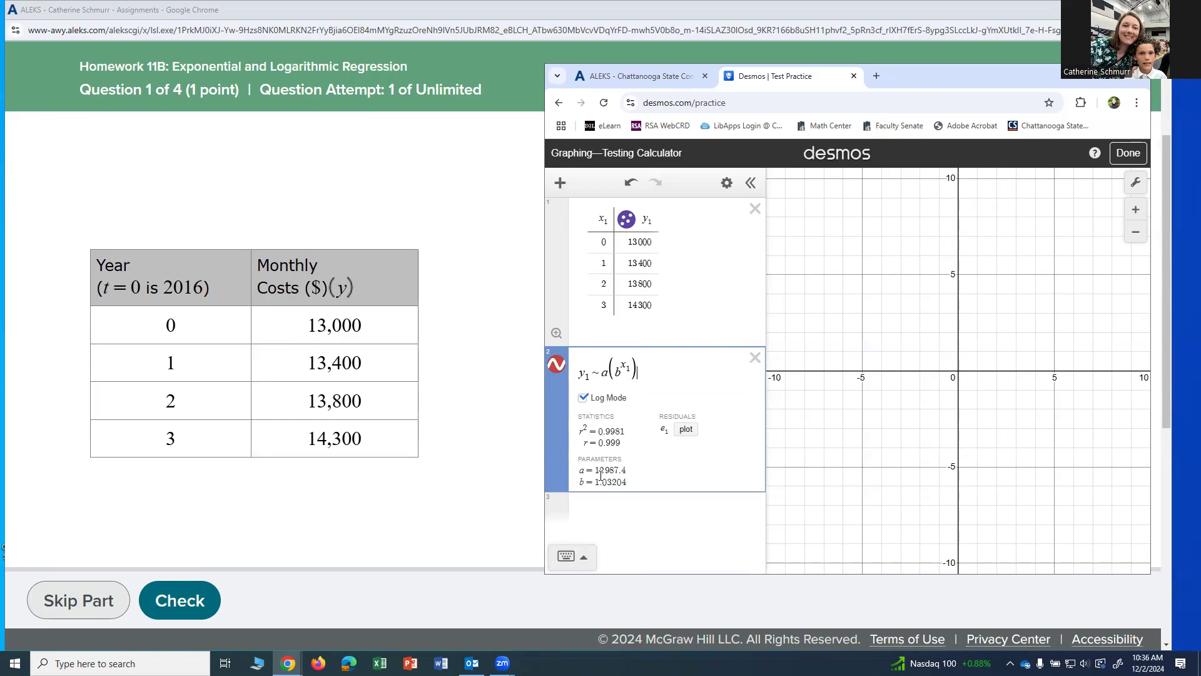
- Switch to the ALEKS question and begin the part (a) answer with Desmos's rounded a value, 12987, and an opening parenthesis
left_click(463, 479)
scroll(471, 477, "down", 1)
scroll(472, 476, "down", 7)
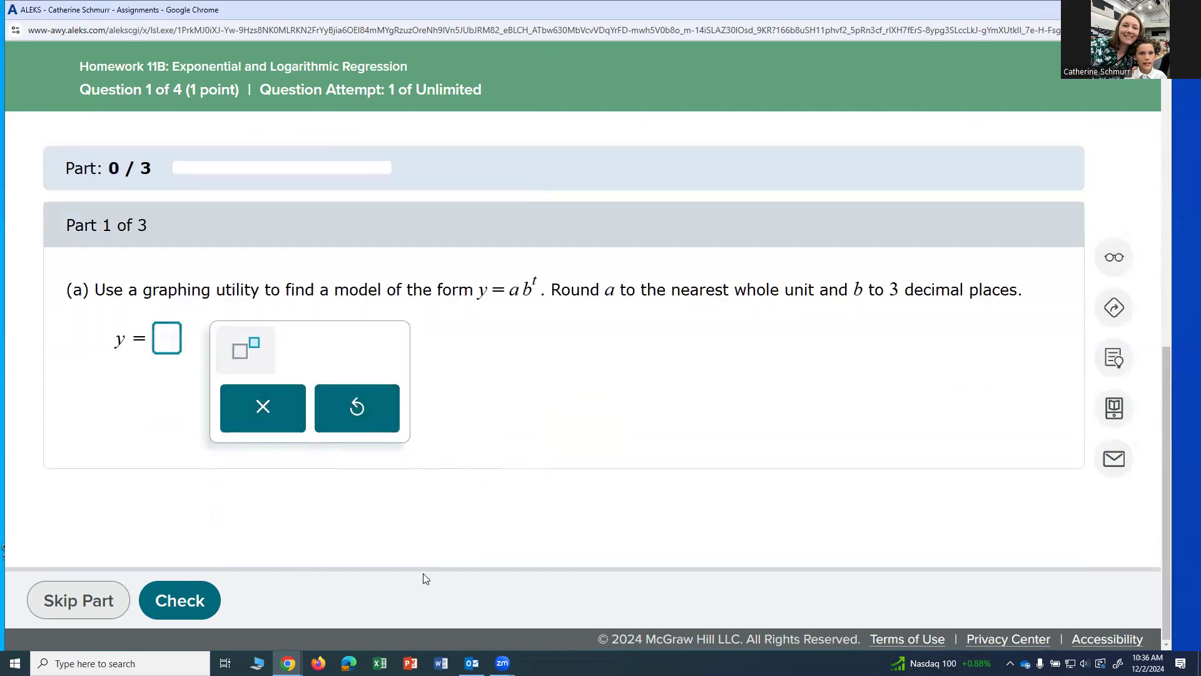
mouse_move(288, 663)
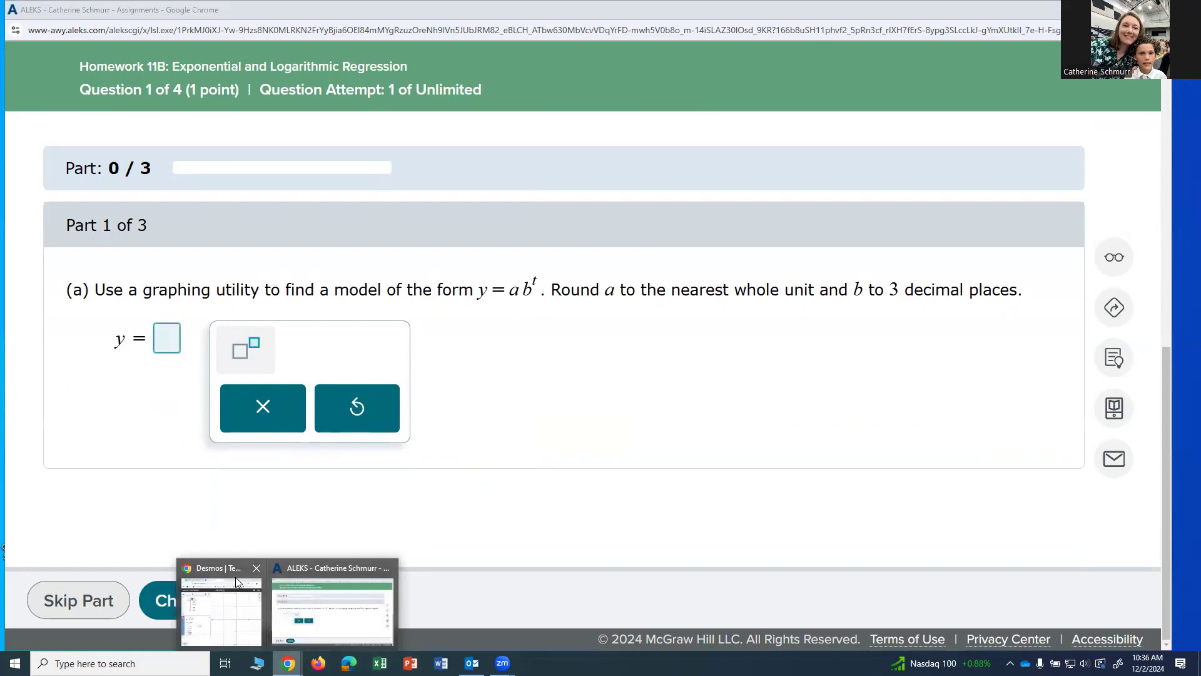
left_click(232, 572)
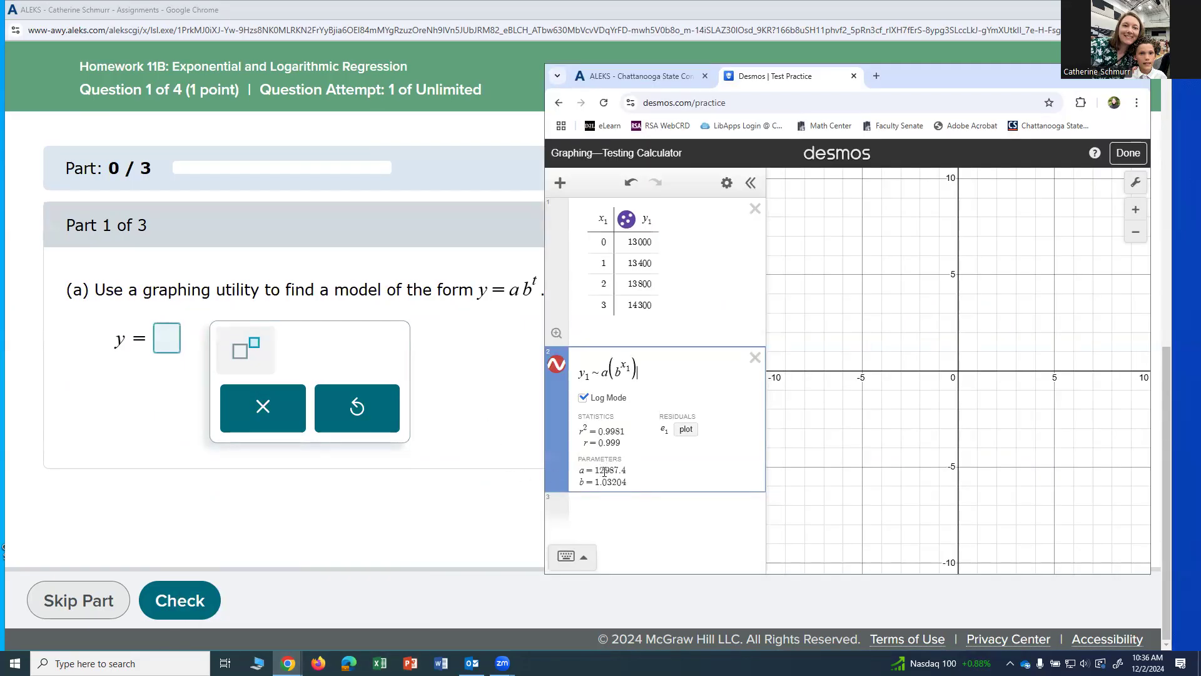
left_click(162, 339)
type("12987")
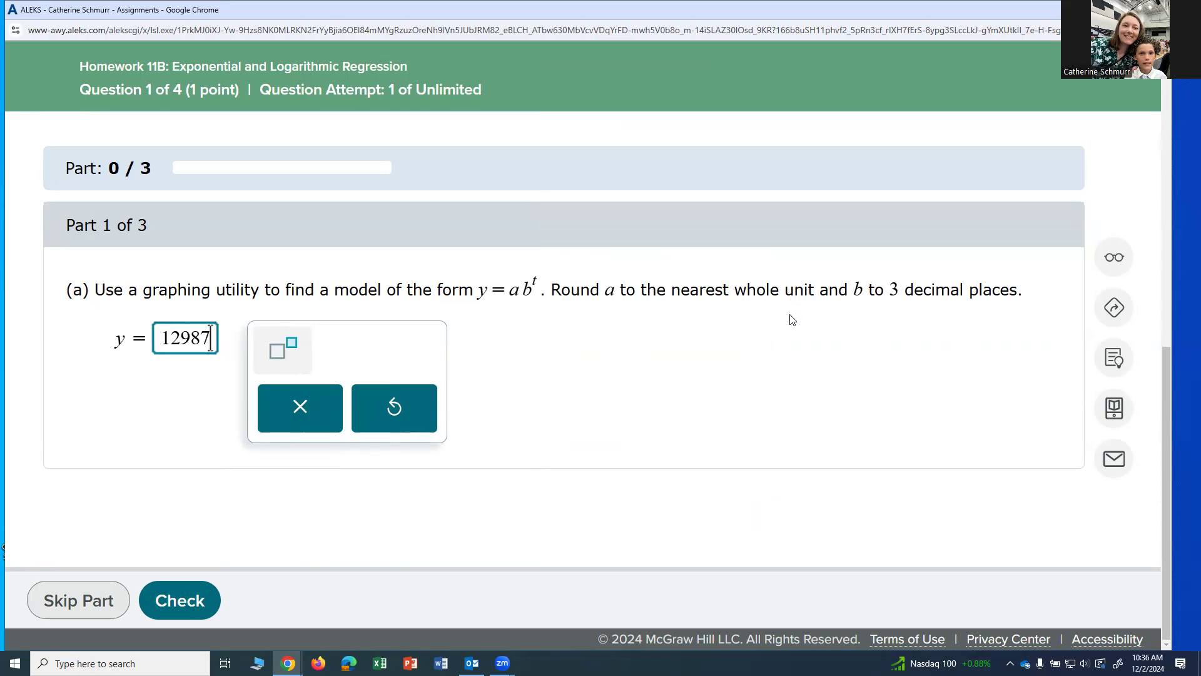
type("(")
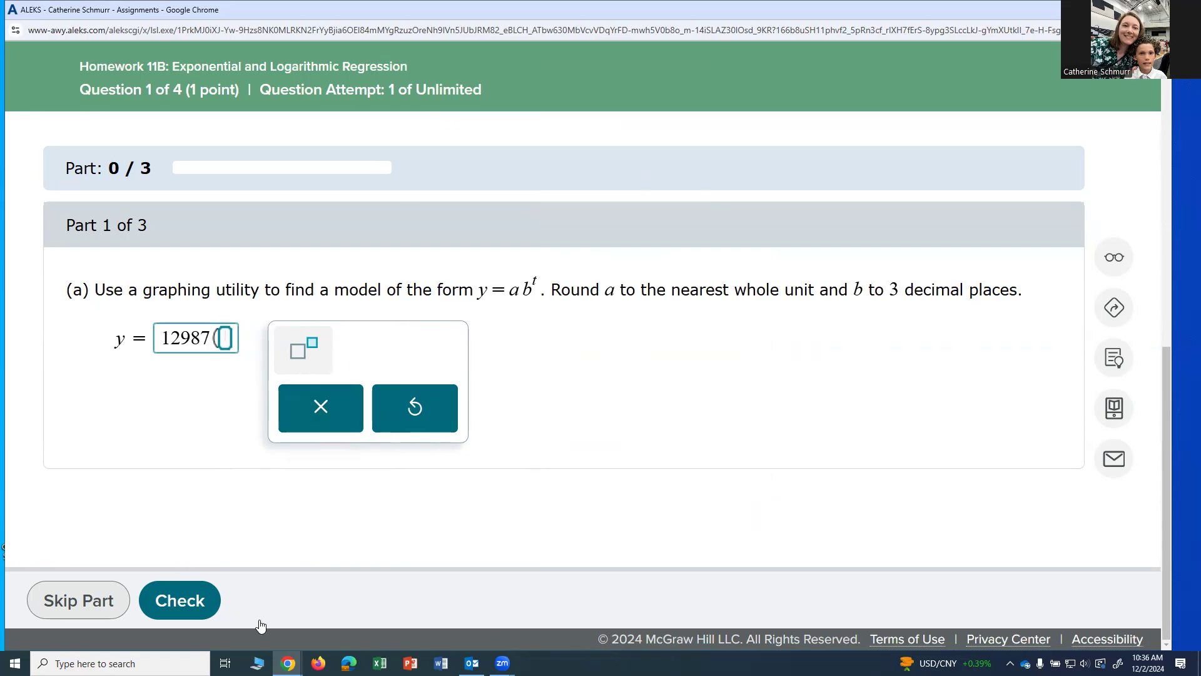
- Use the b value from Desmos to complete the part (a) model as 12987(1.032^t) in ALEKS and submit it for checking
mouse_move(288, 663)
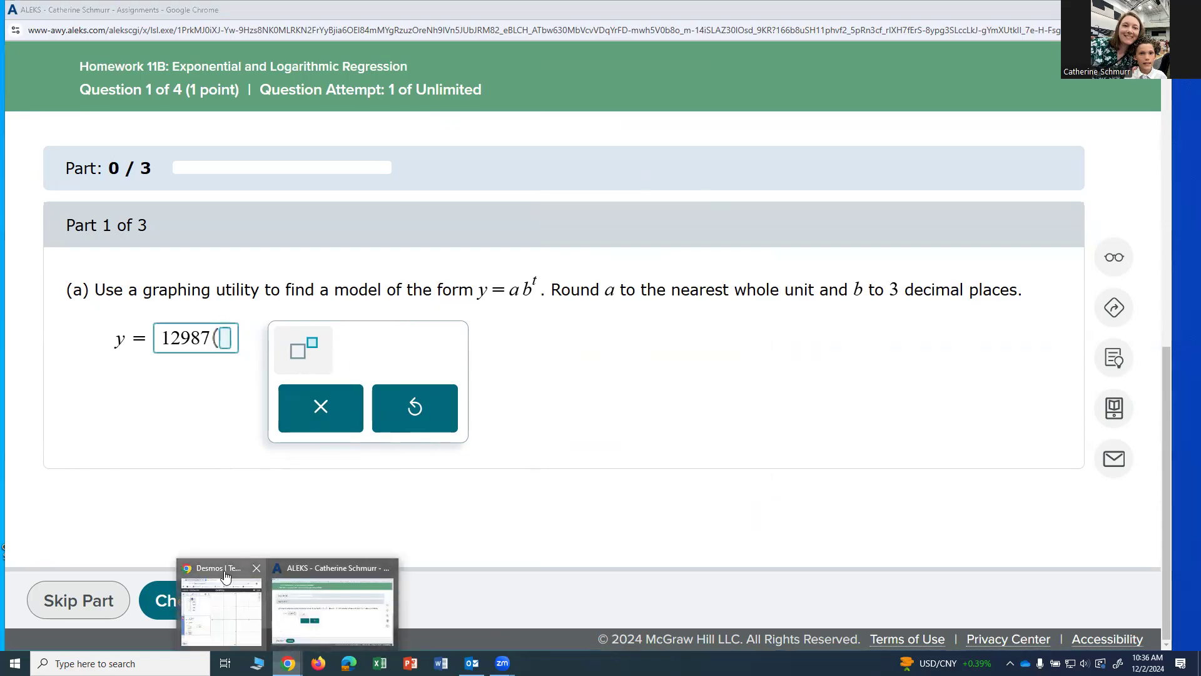
left_click(221, 607)
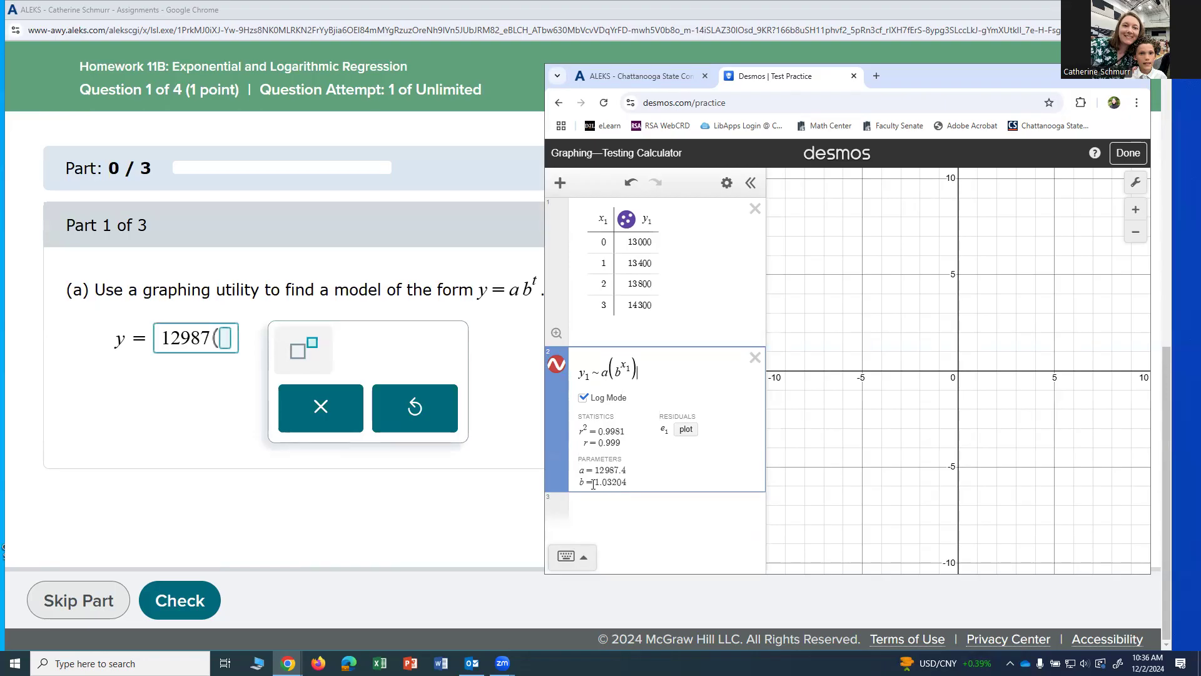
left_click(223, 340)
type("1.032")
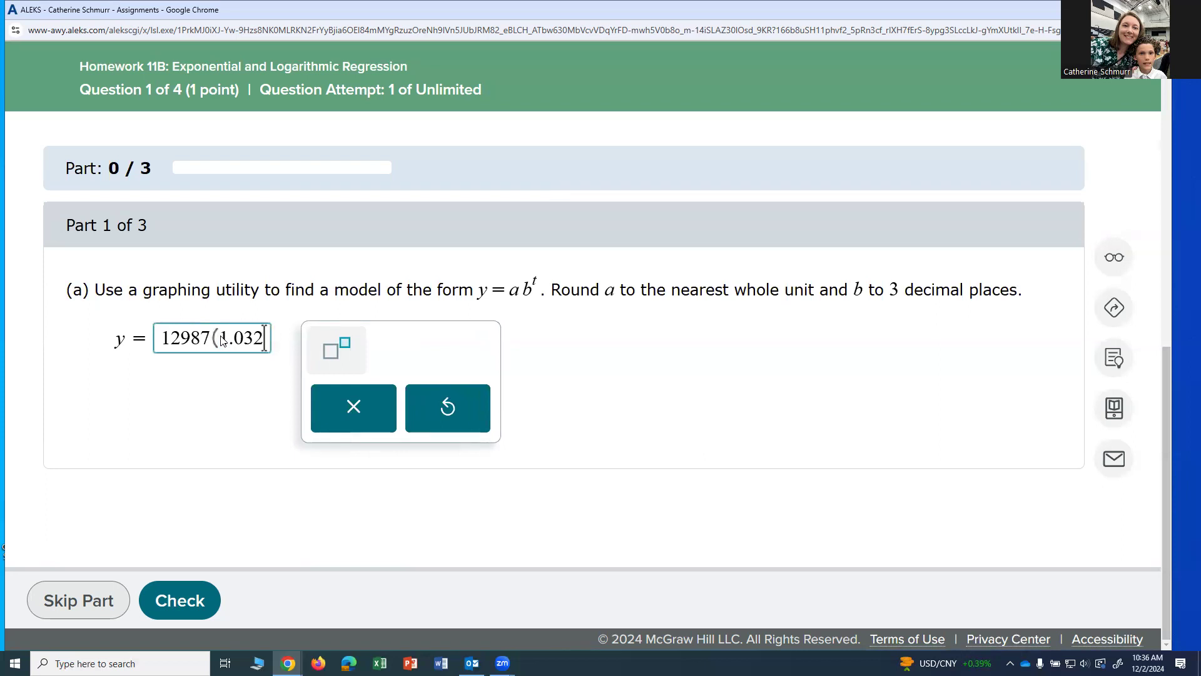
type("^")
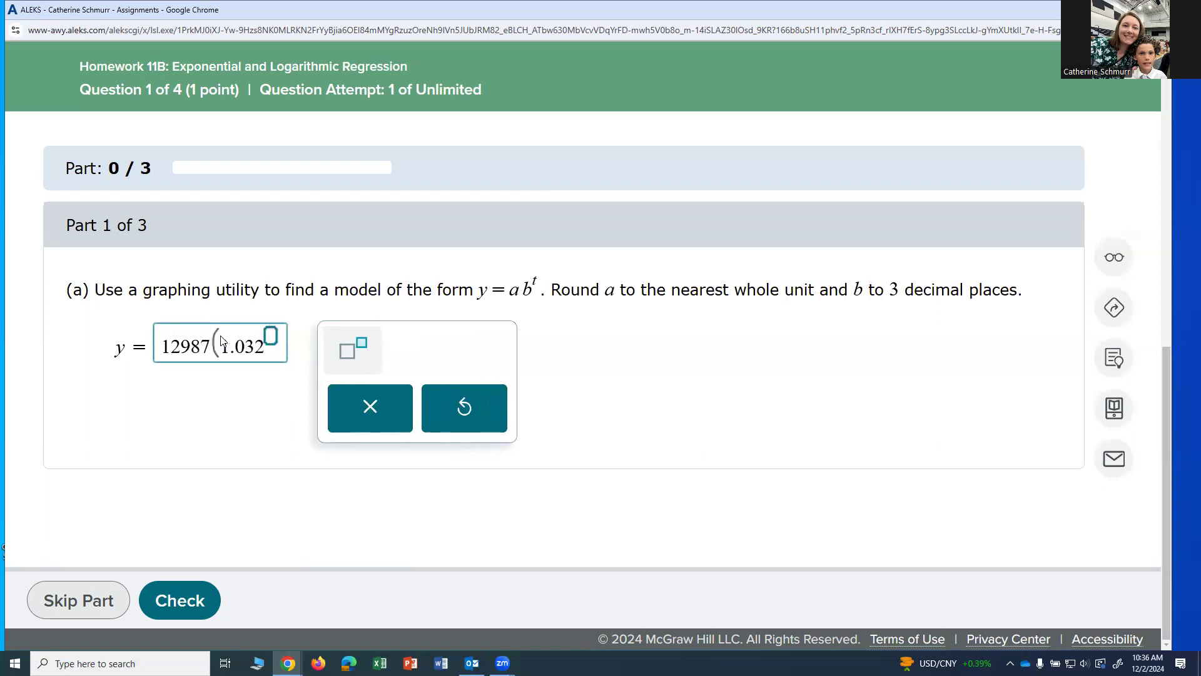
type("t")
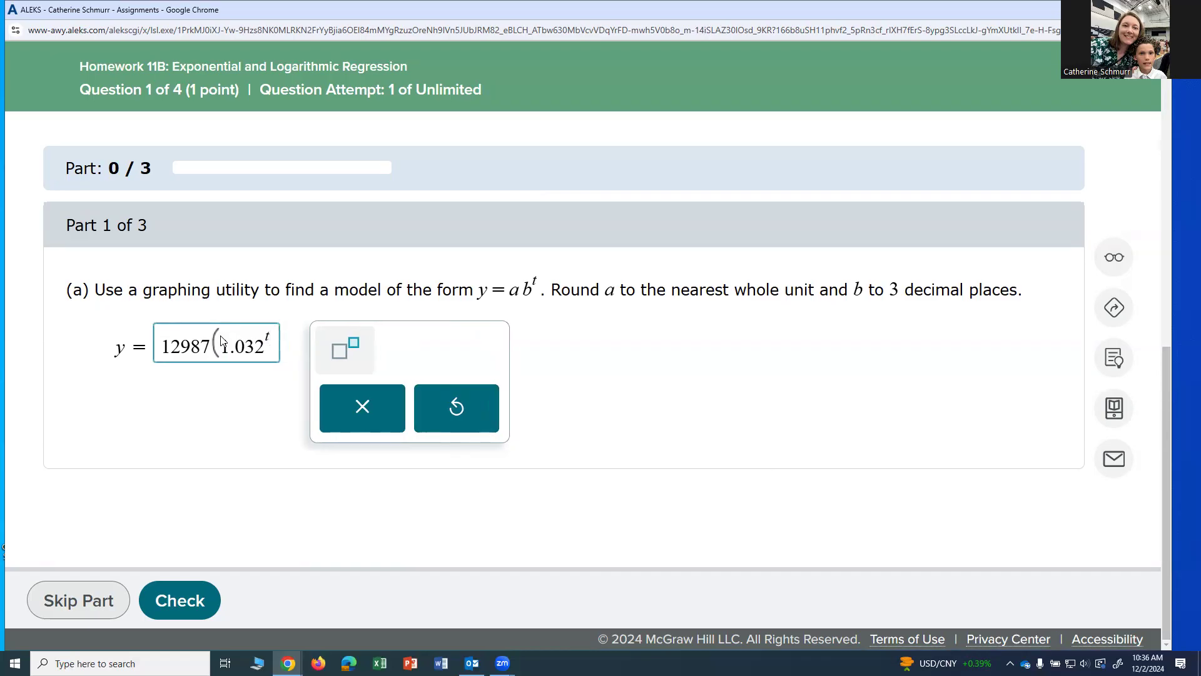
key("Right")
type(")")
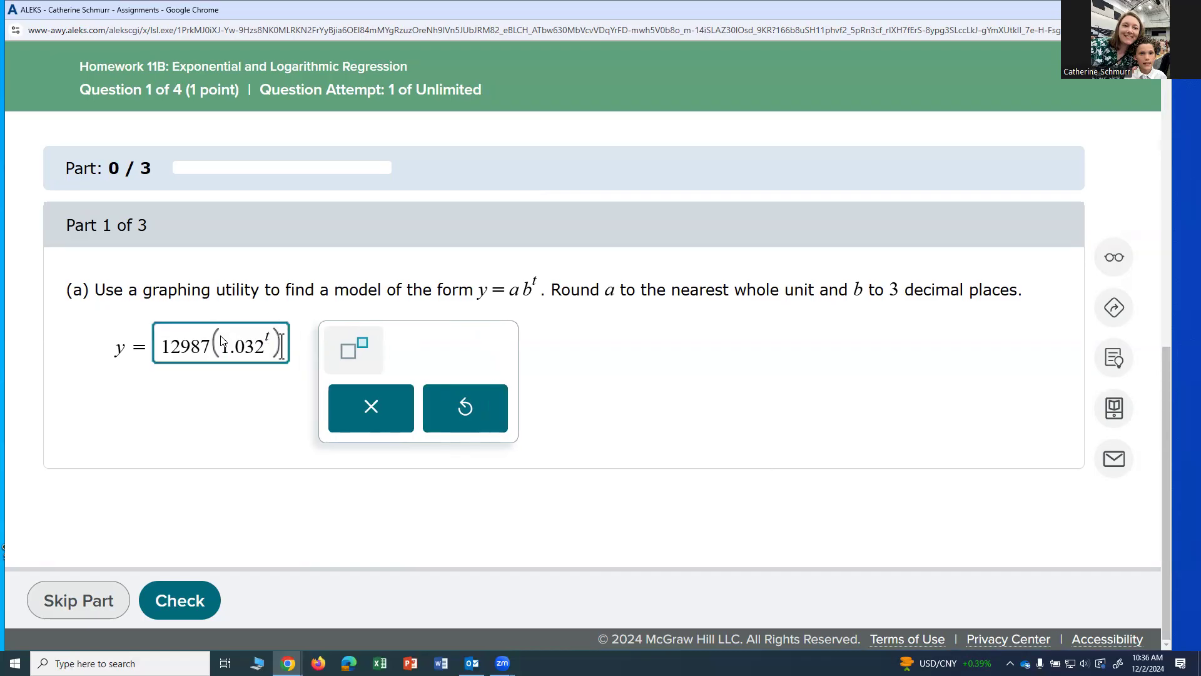
left_click(186, 602)
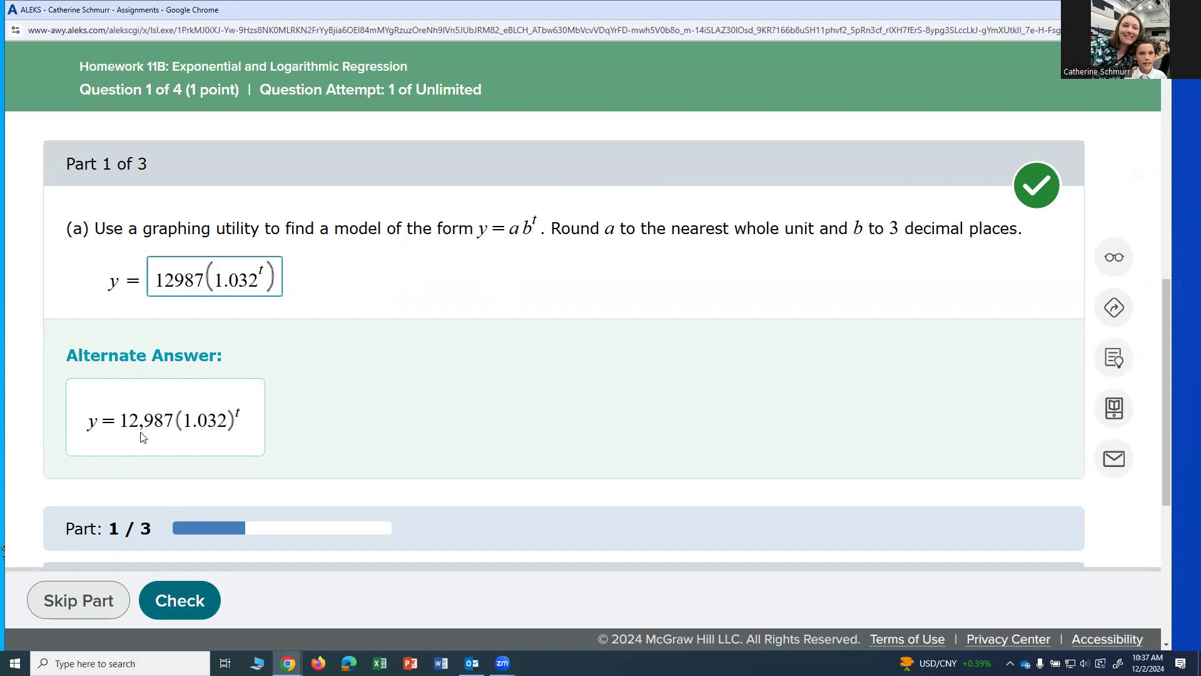
- Review part (b), switch to Desmos, evaluate ln(1.032) in a new expression below the regression, and select its result
scroll(337, 416, "down", 1)
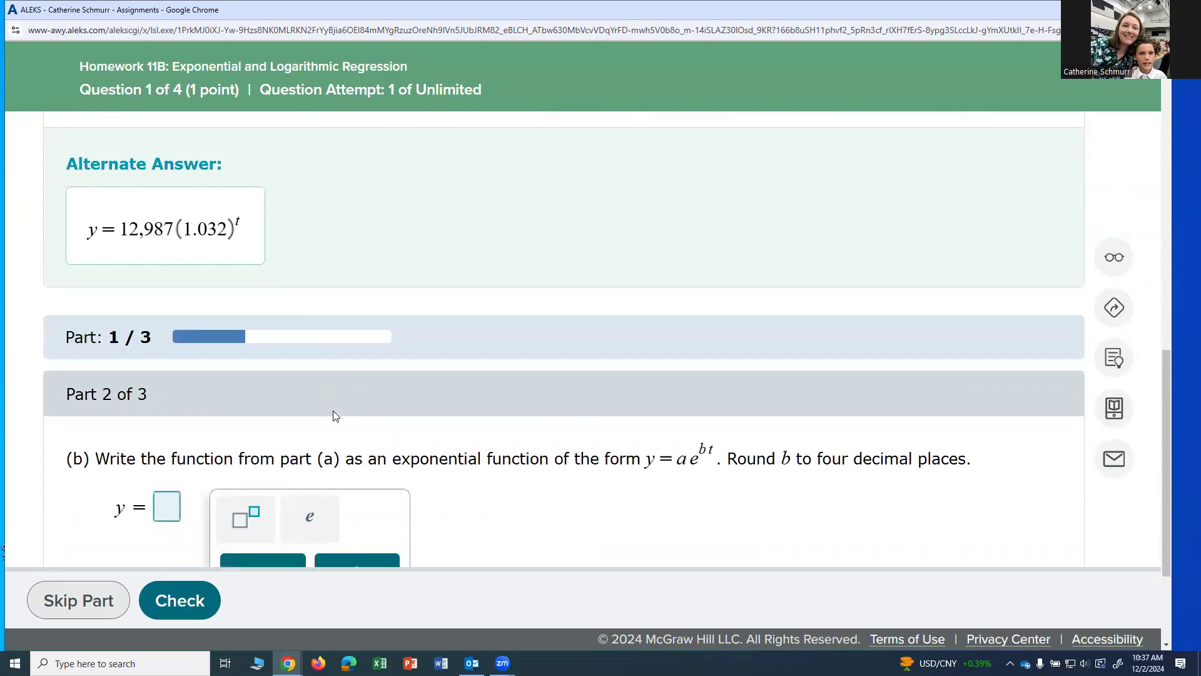
scroll(333, 411, "down", 1)
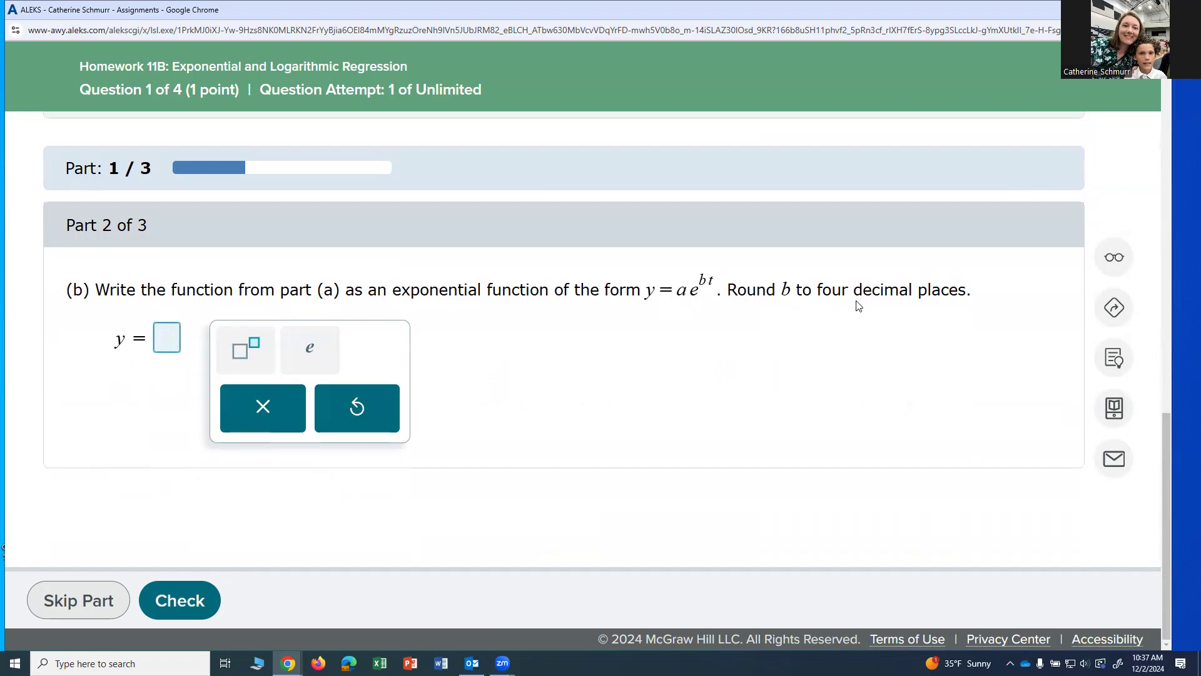
scroll(903, 358, "up", 3)
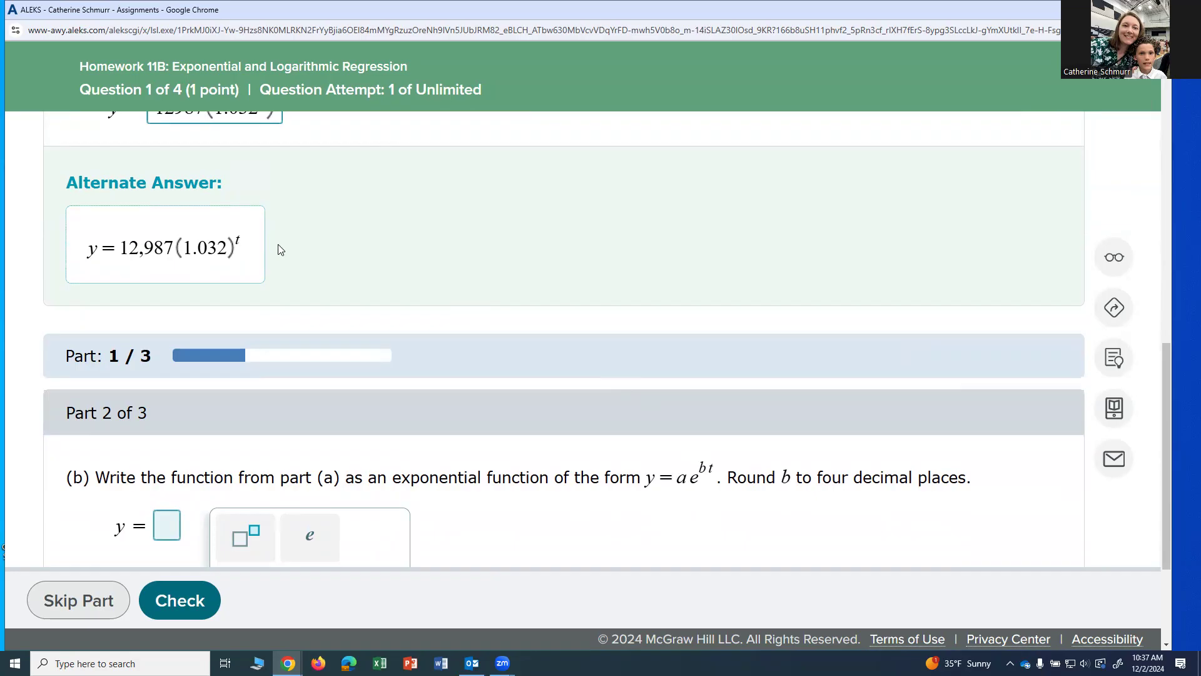
scroll(278, 244, "up", 1)
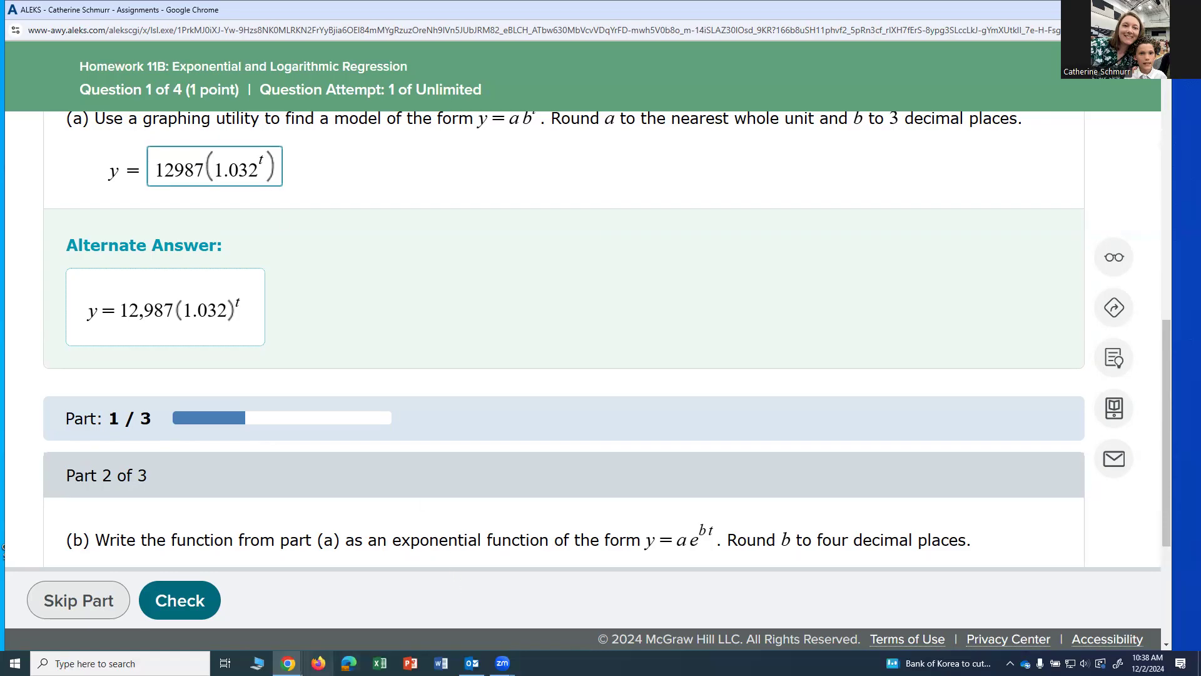
mouse_move(288, 661)
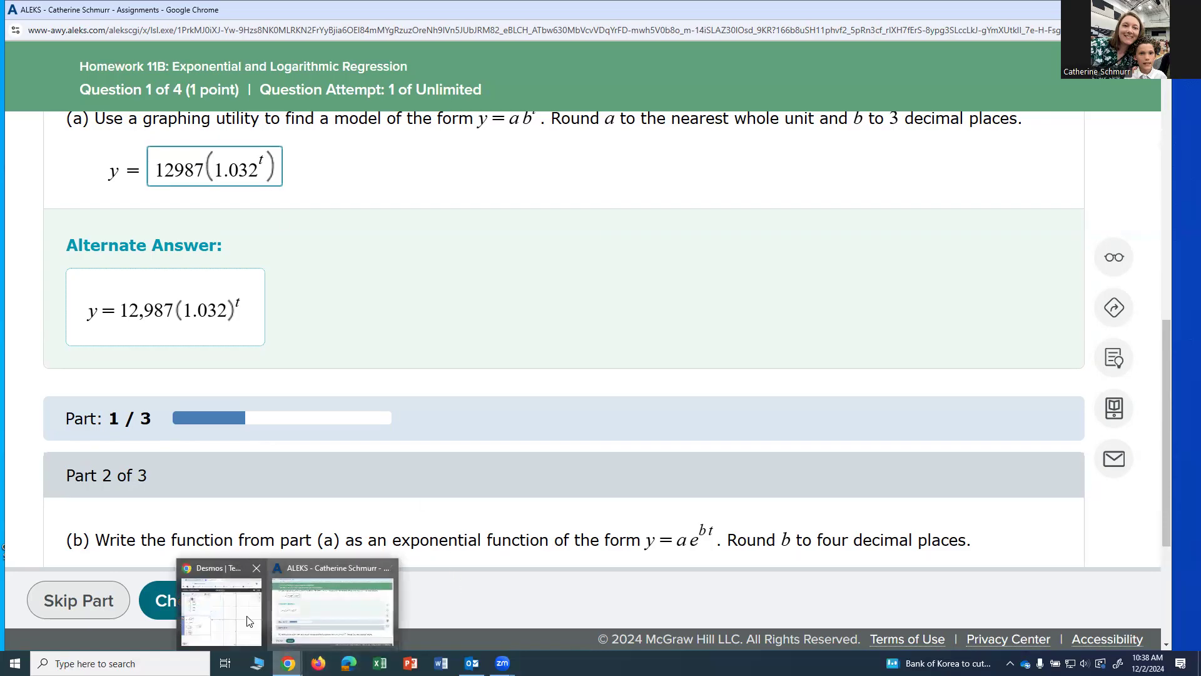
left_click(225, 604)
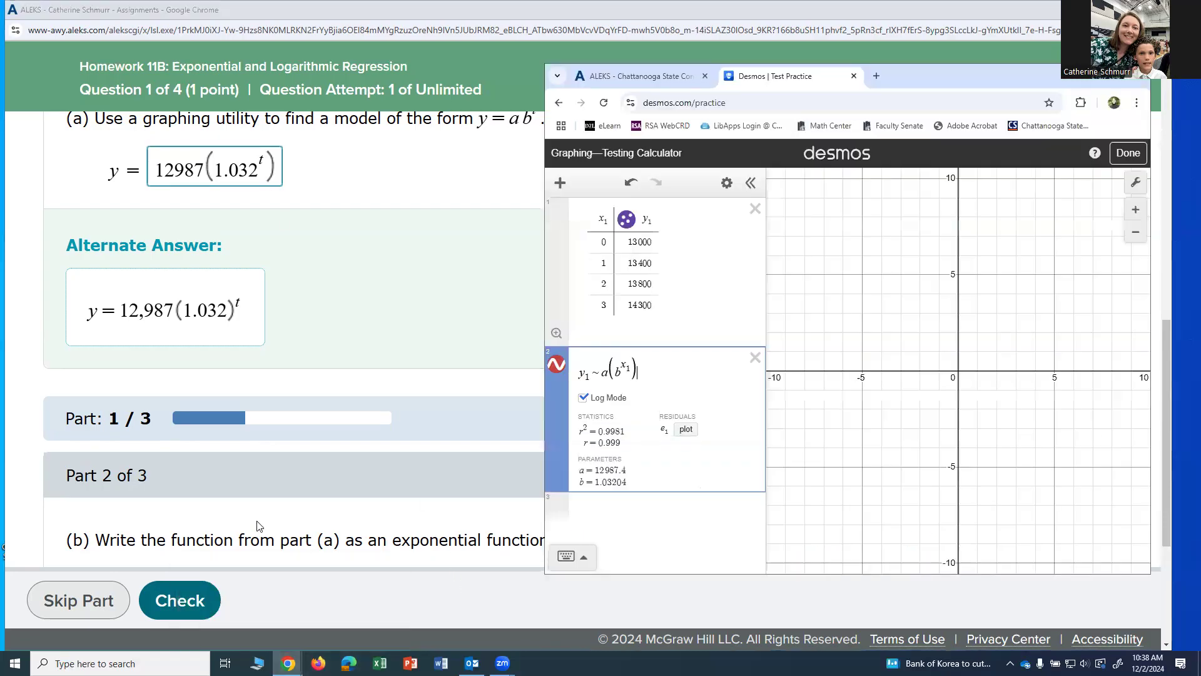
left_click(588, 506)
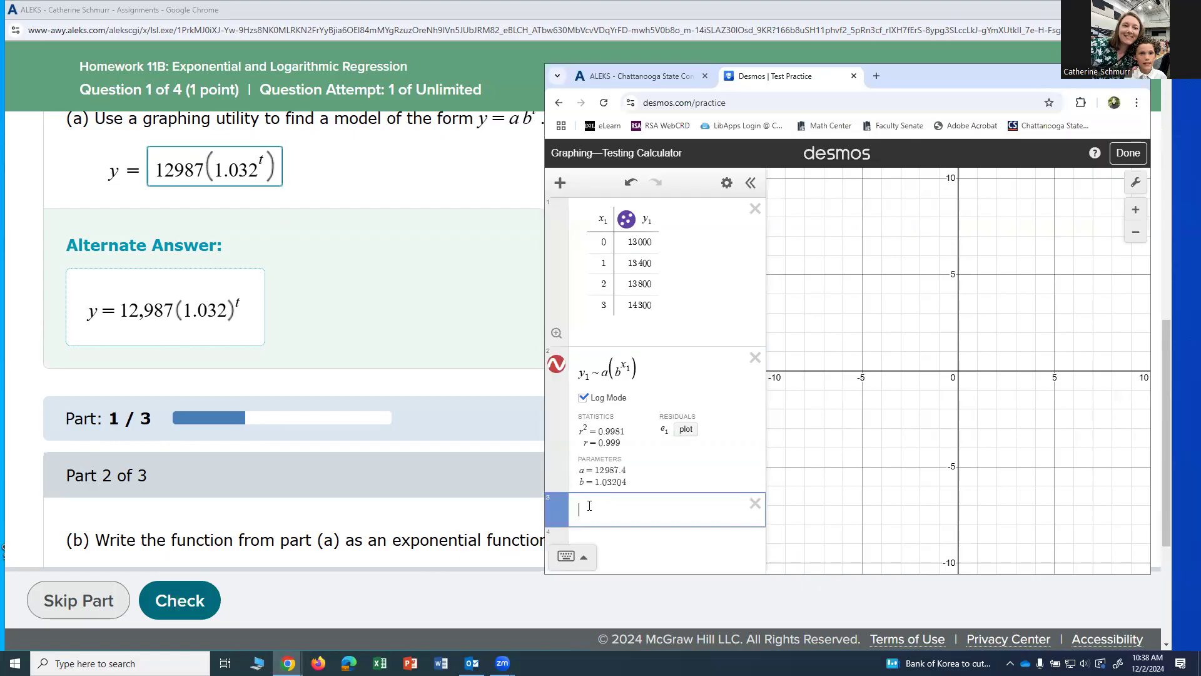
left_click(577, 558)
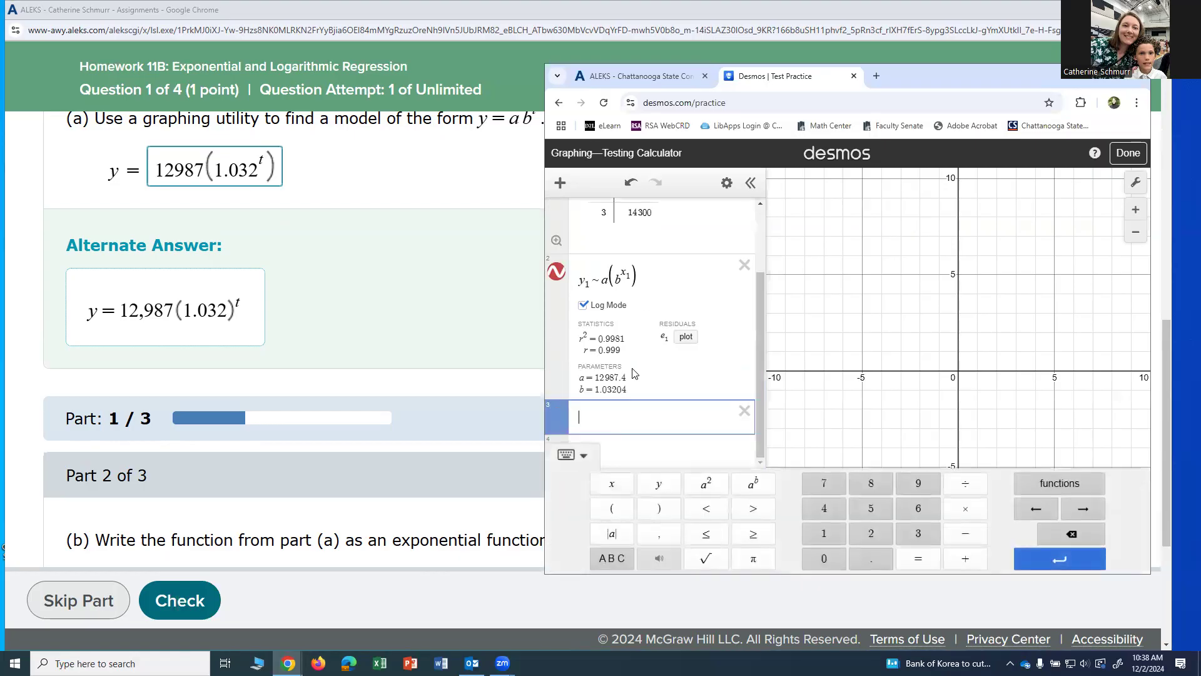
left_click(1061, 491)
scroll(1003, 406, "down", 5)
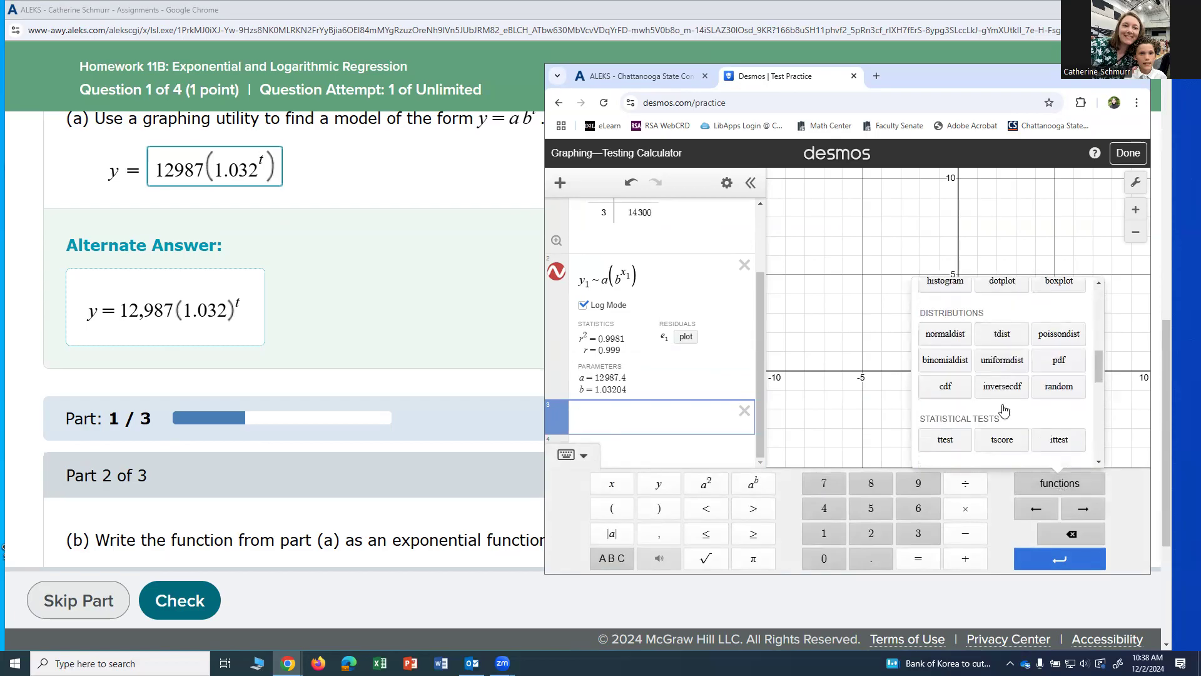
scroll(1003, 400, "down", 3)
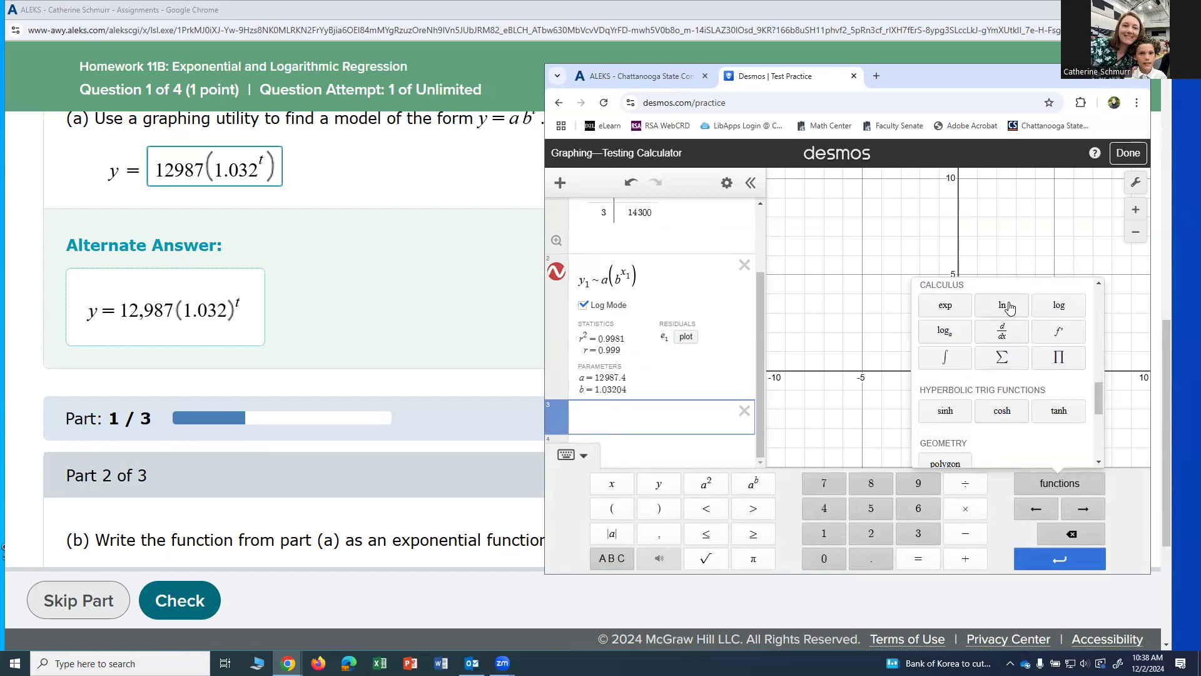
left_click(1003, 305)
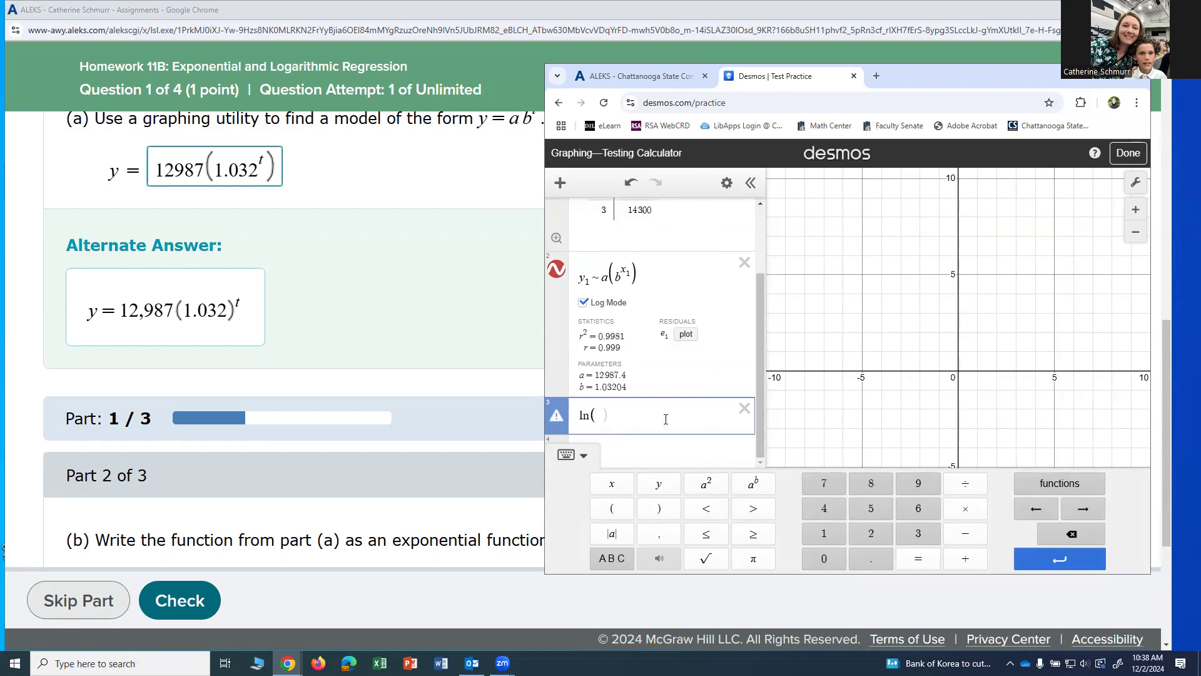
type("1.032")
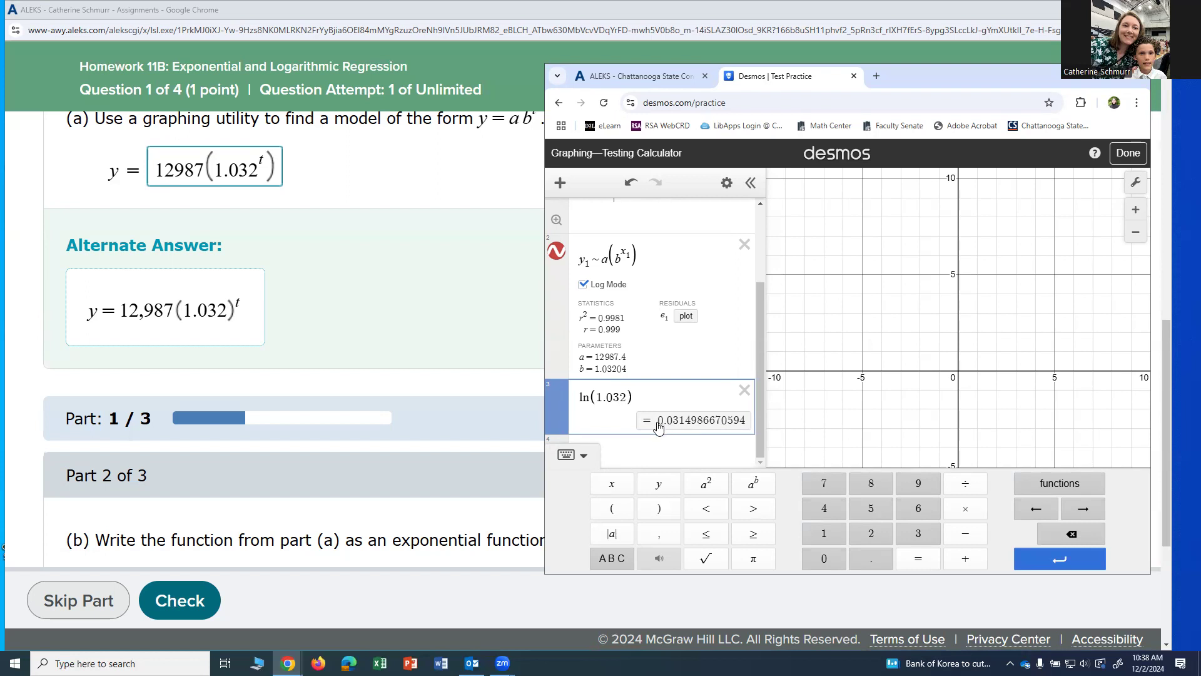
left_click(659, 426)
double_click(661, 532)
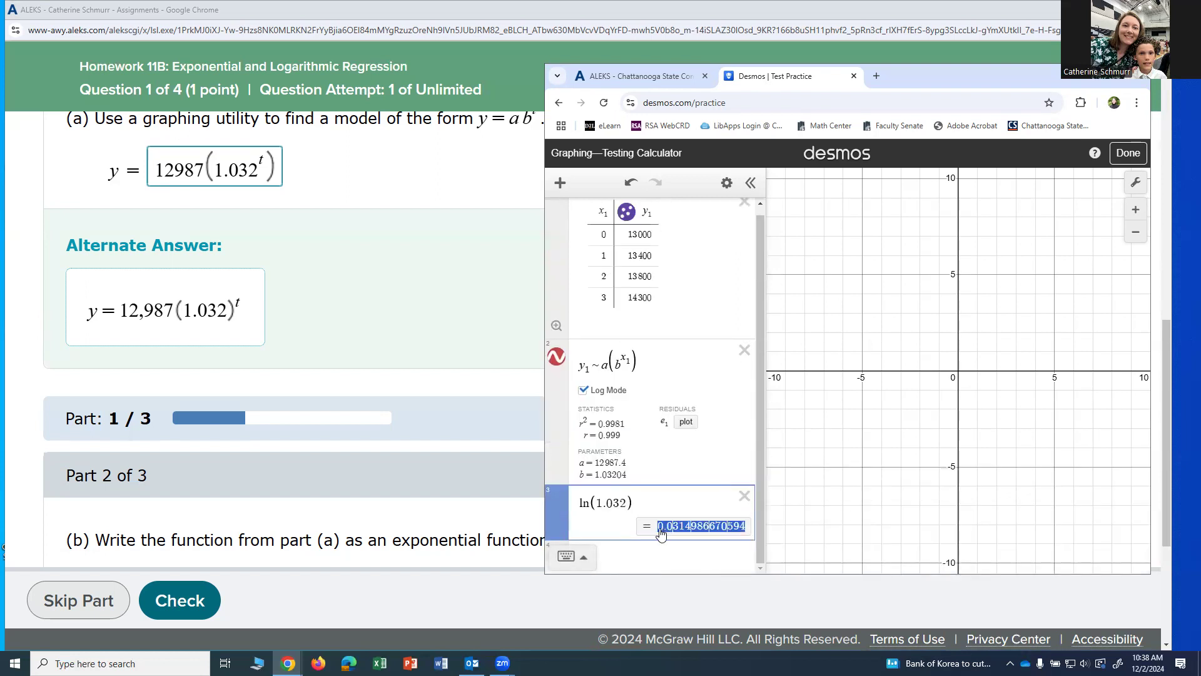
left_click(667, 536)
- Return to ALEKS and begin the part (b) answer with 12987e and an empty exponent
left_click(402, 521)
scroll(403, 520, "down", 4)
left_click(168, 346)
scroll(202, 383, "up", 2)
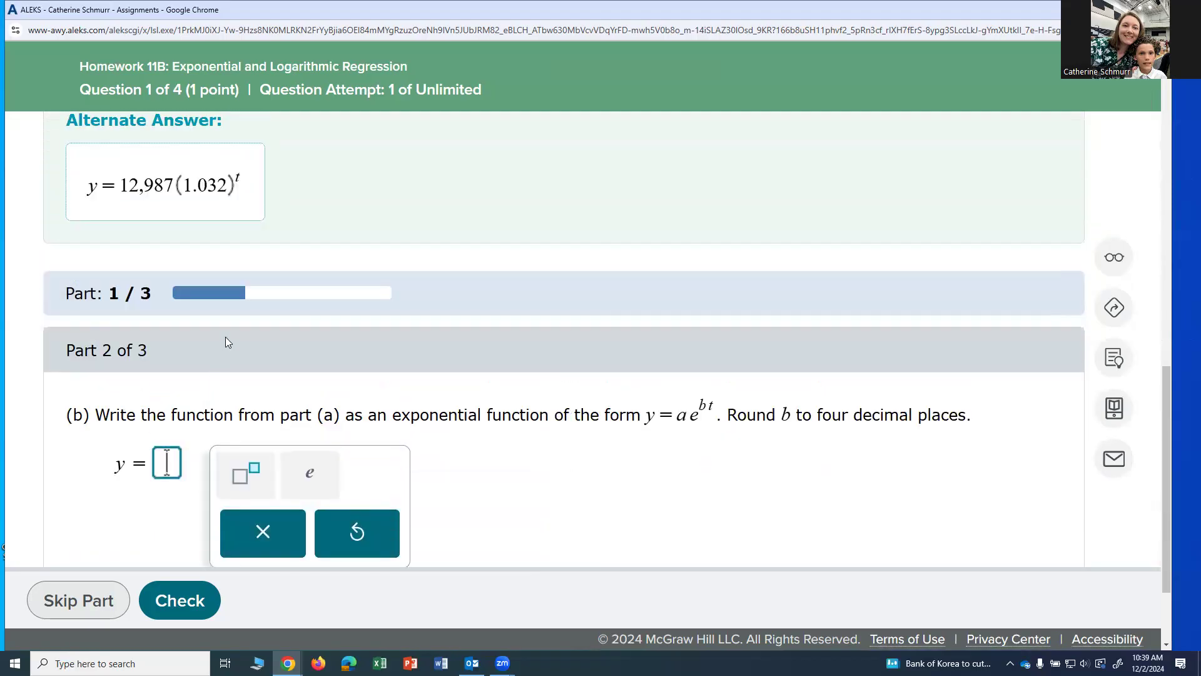
type("12987")
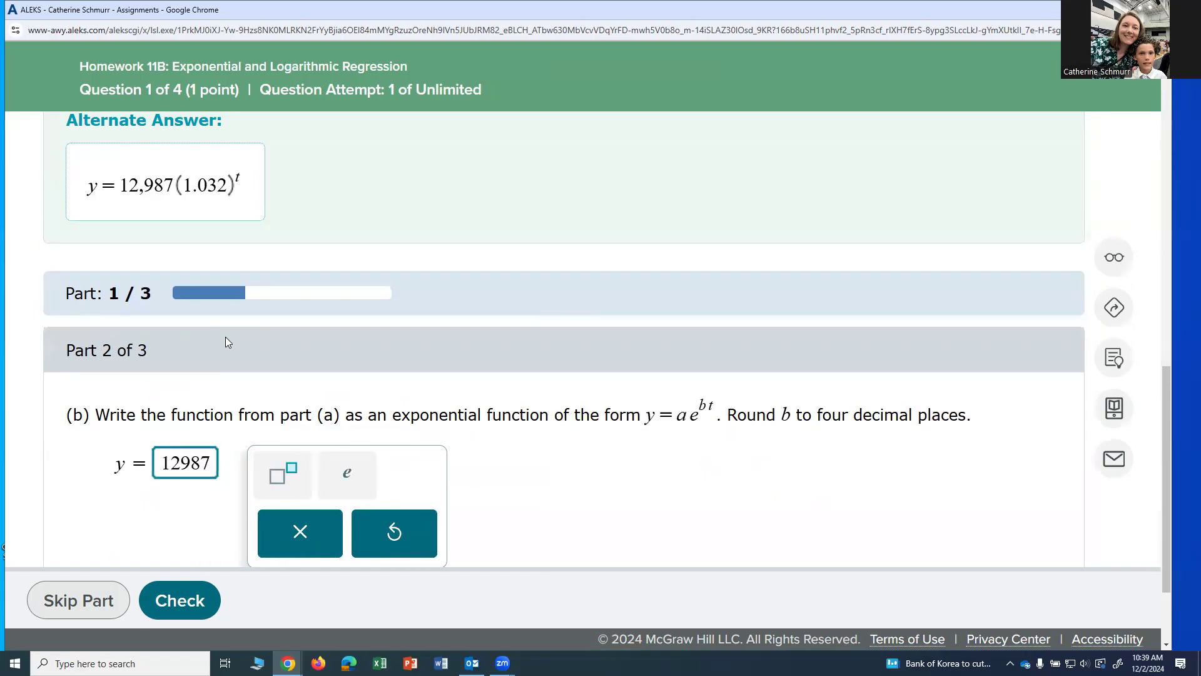
left_click(347, 472)
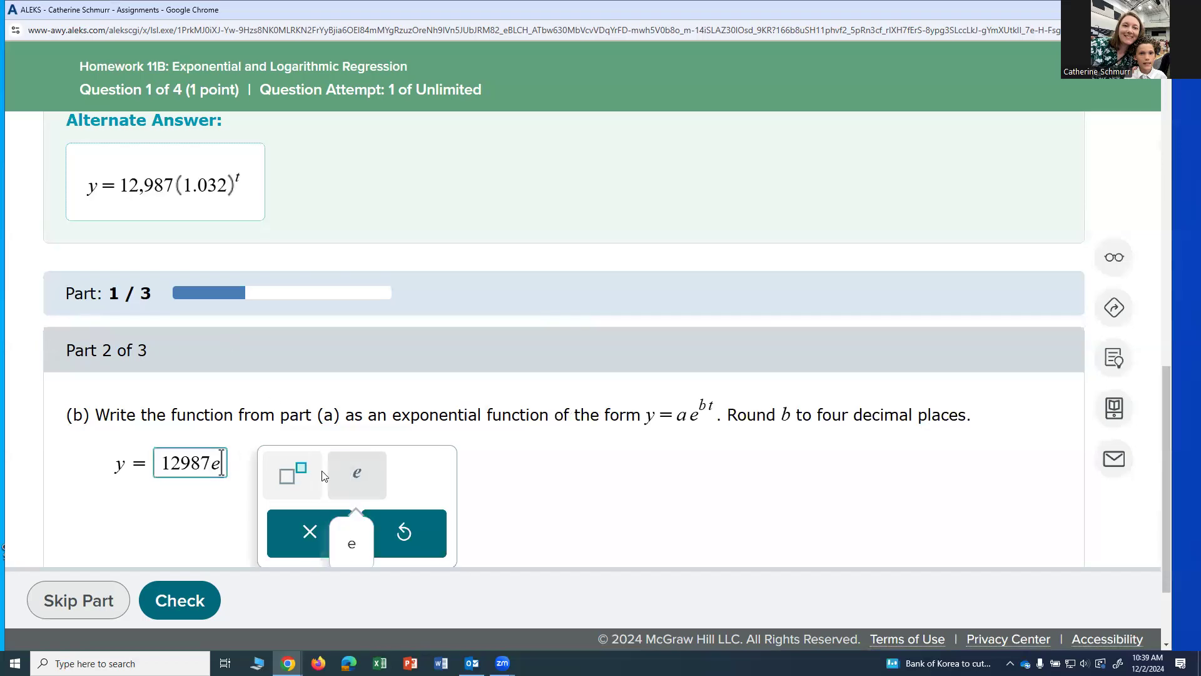
left_click(284, 476)
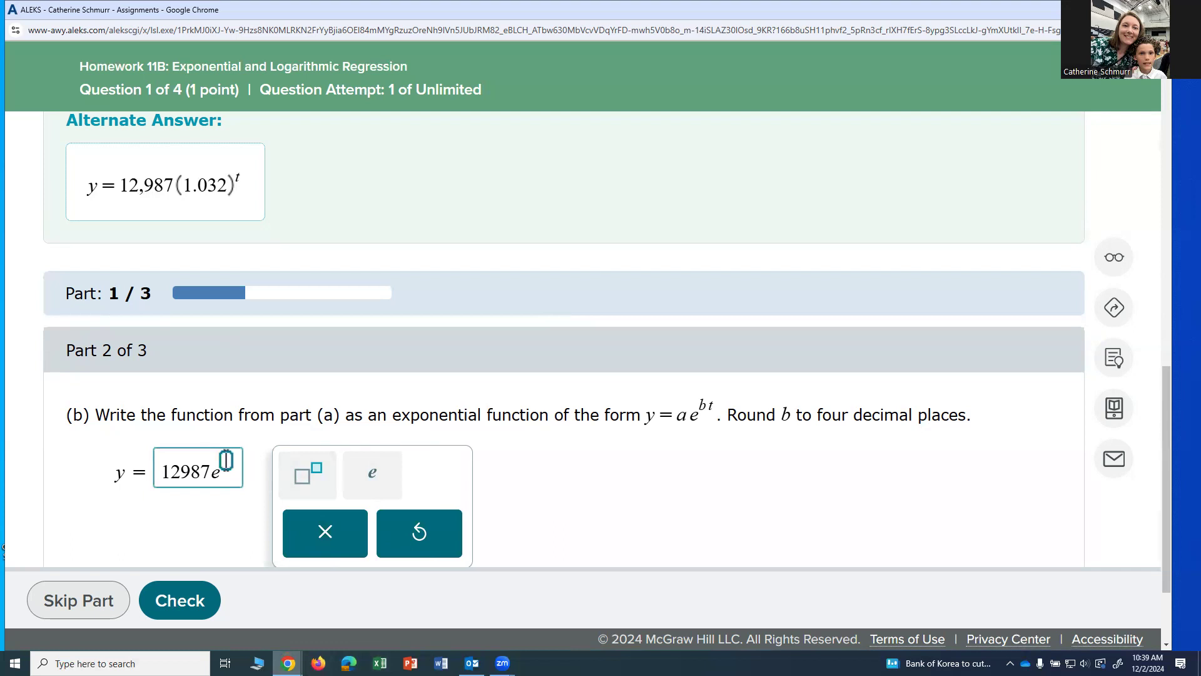
- Use the ln(1.032) value from Desmos to complete the part (b) exponent as .0315t in ALEKS and submit it for checking
mouse_move(287, 663)
left_click(217, 588)
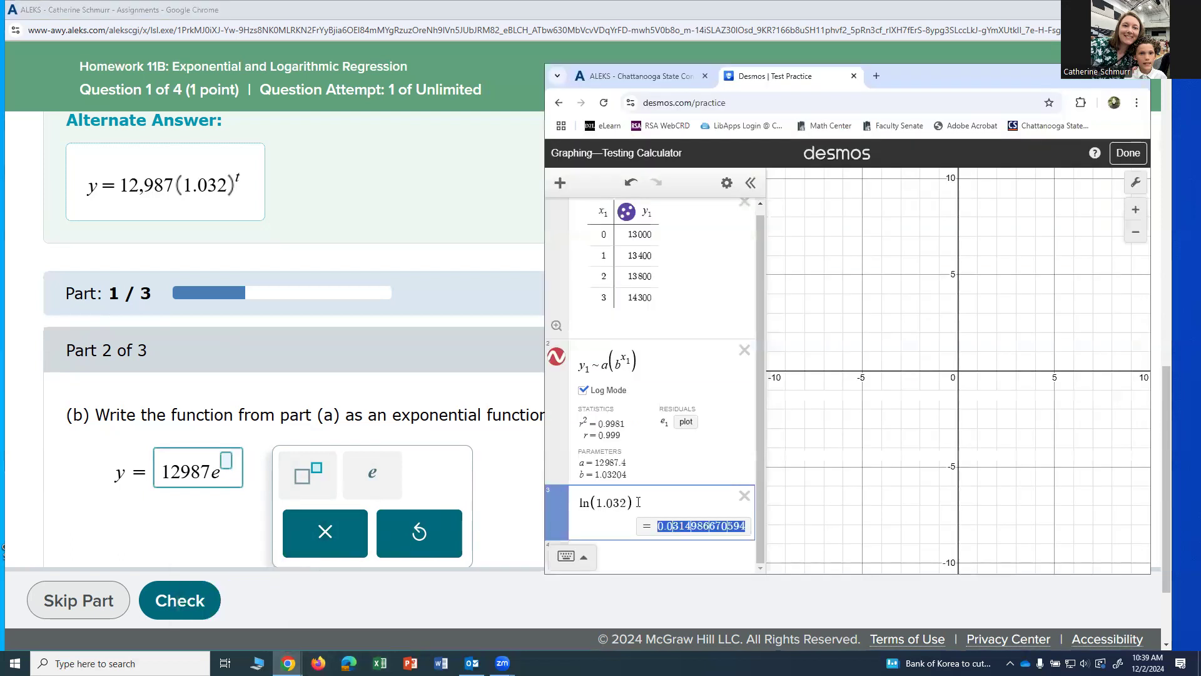
left_click(670, 549)
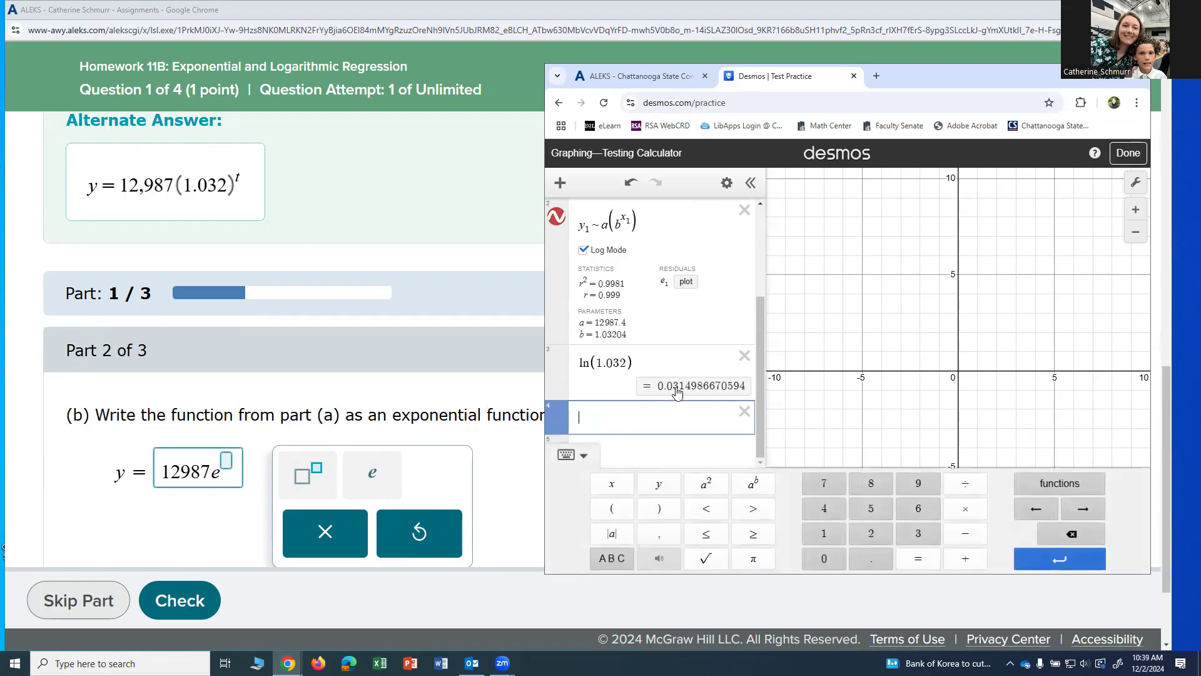
left_click(224, 466)
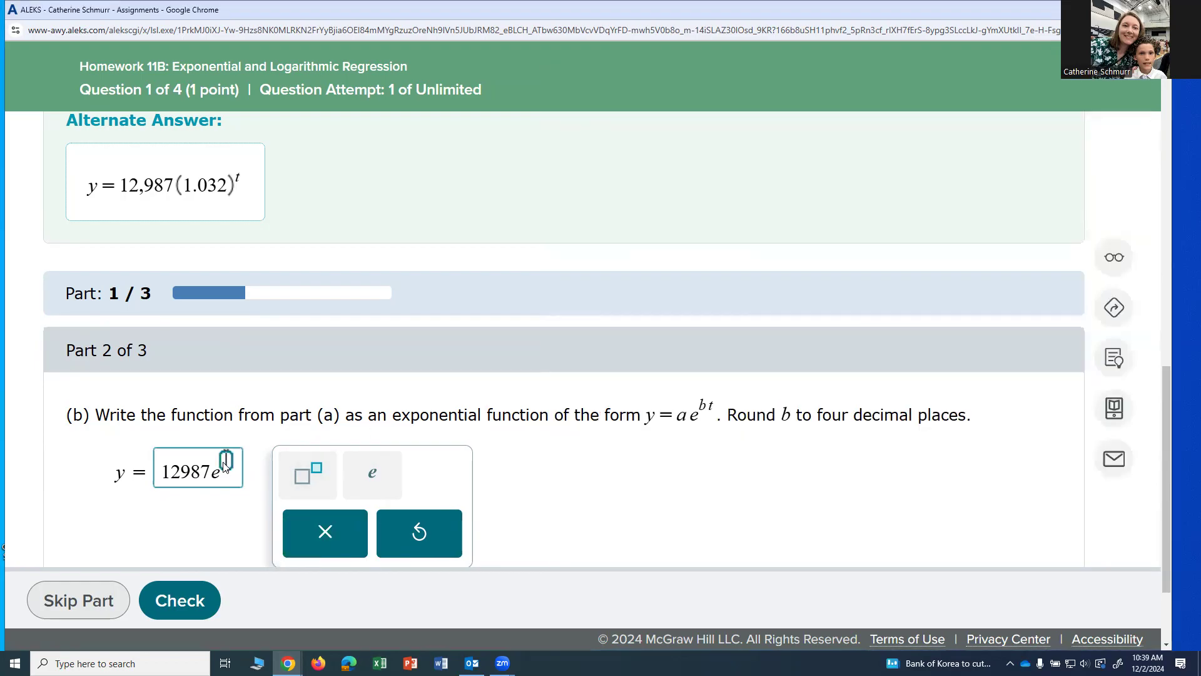
type(".03")
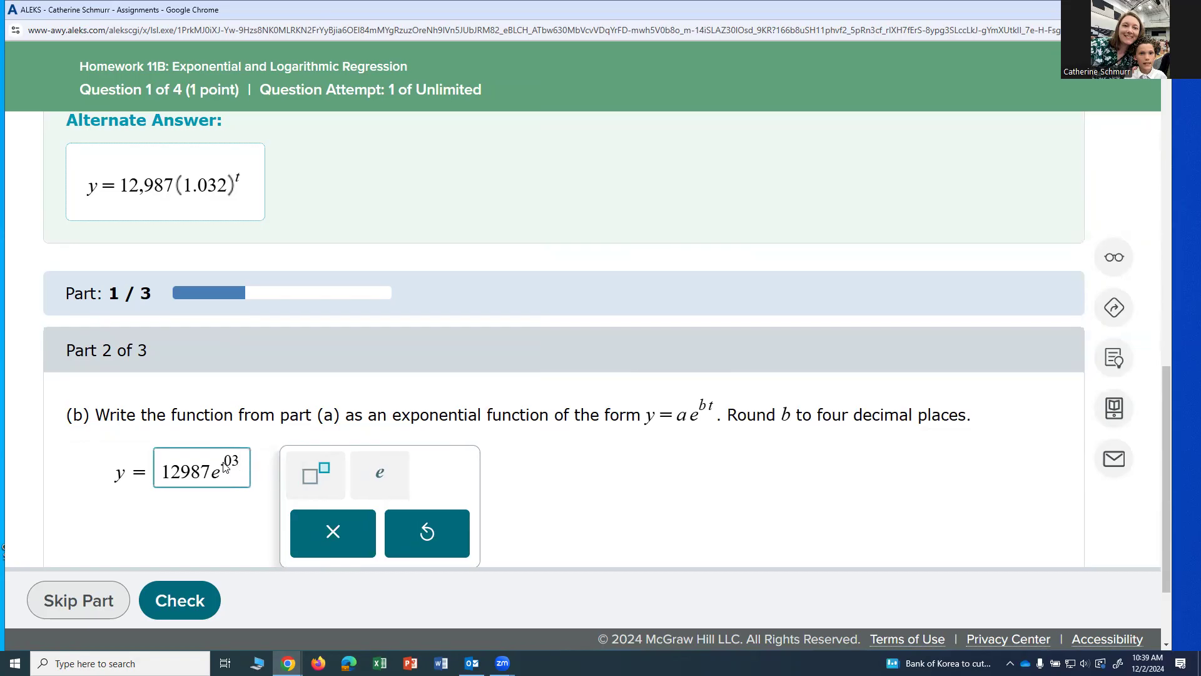
type("15t")
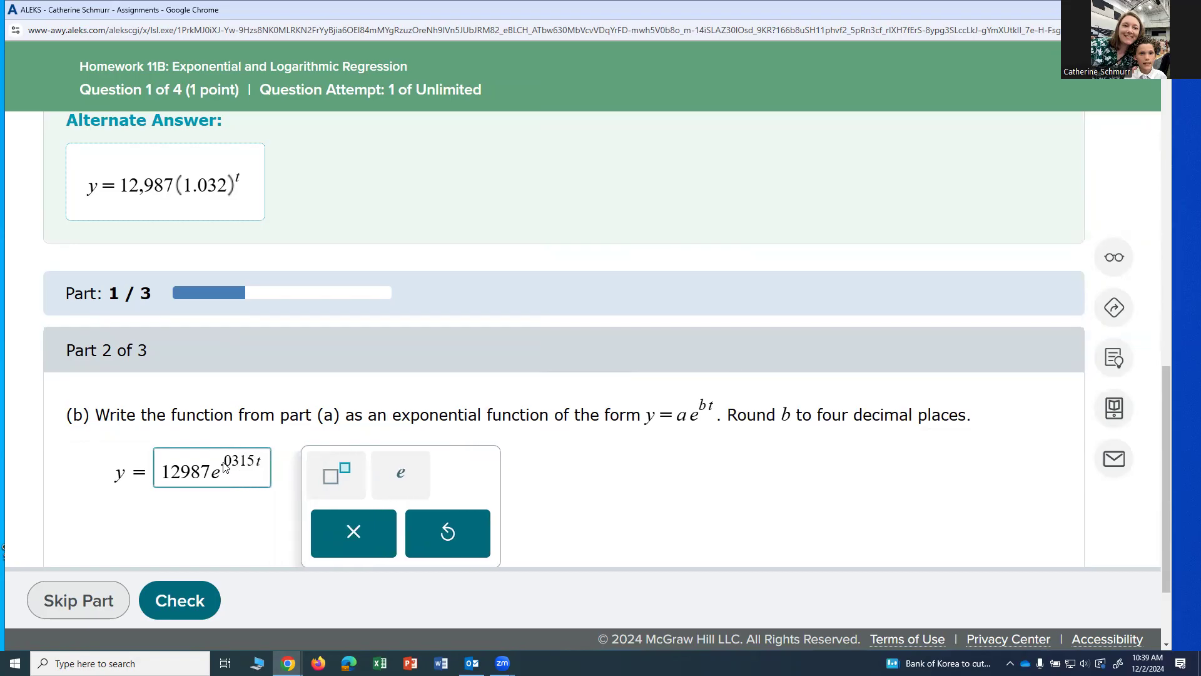
left_click(191, 599)
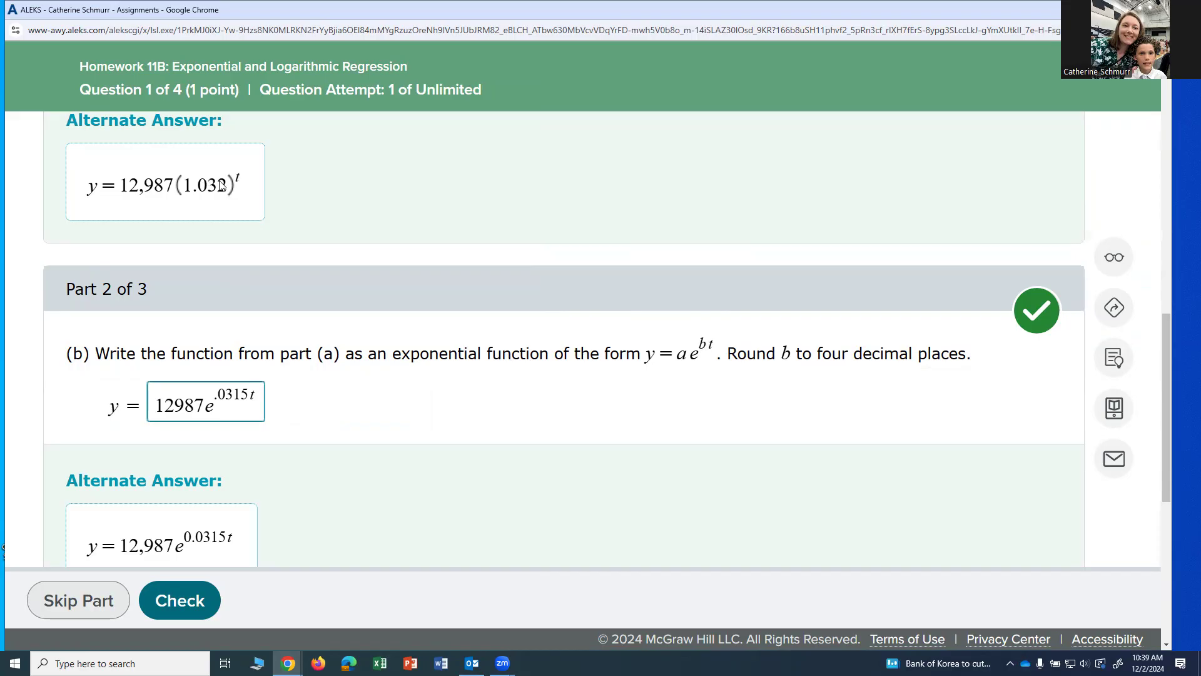
- Review part (c) and the definition of t, switch to Desmos, and evaluate 12987(1.032^9) in the empty expression for the 2025 prediction
scroll(395, 385, "down", 4)
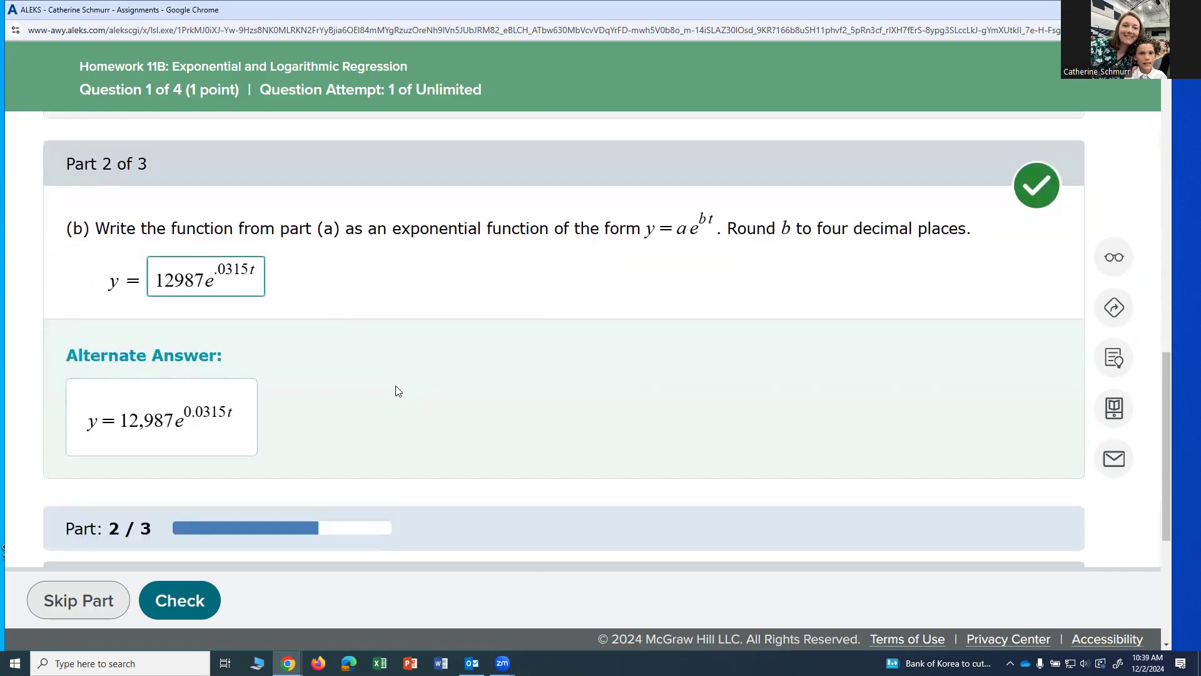
scroll(395, 391, "down", 3)
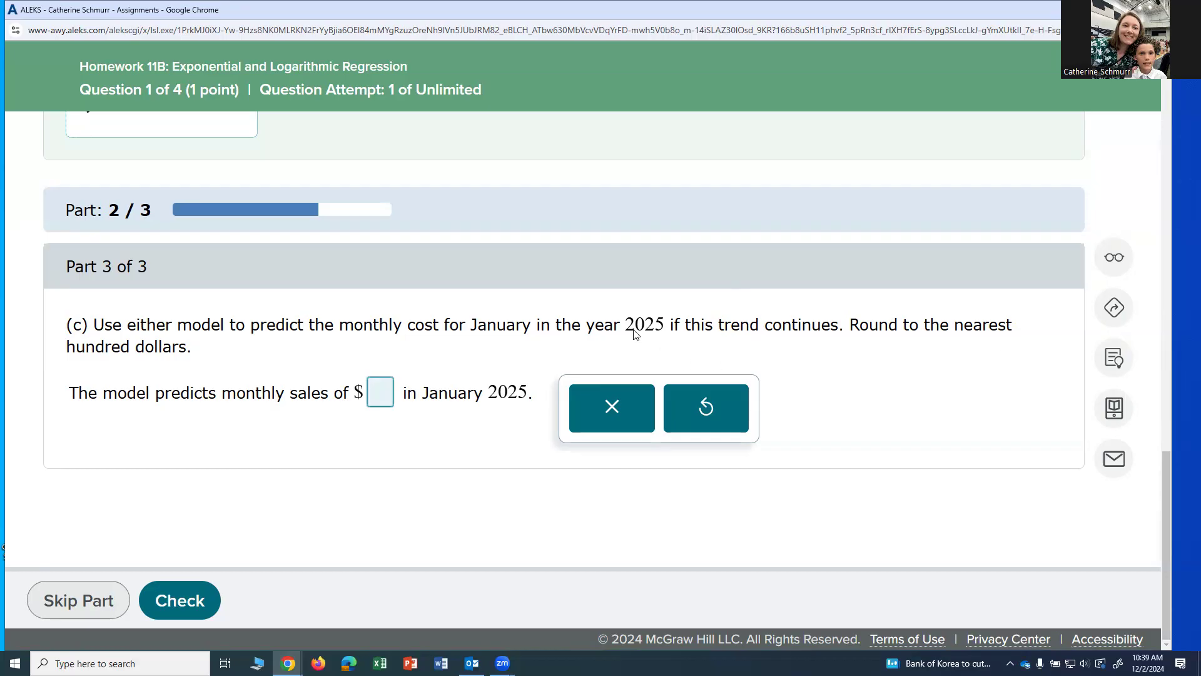
scroll(866, 316, "up", 5)
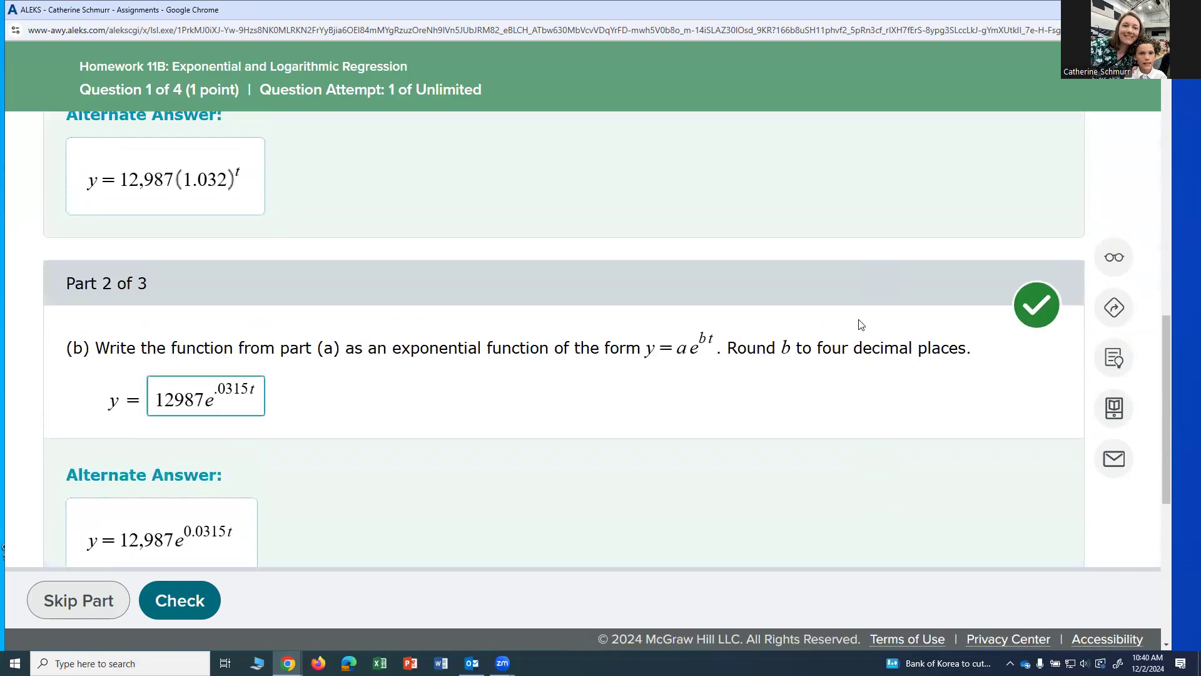
scroll(861, 324, "up", 10)
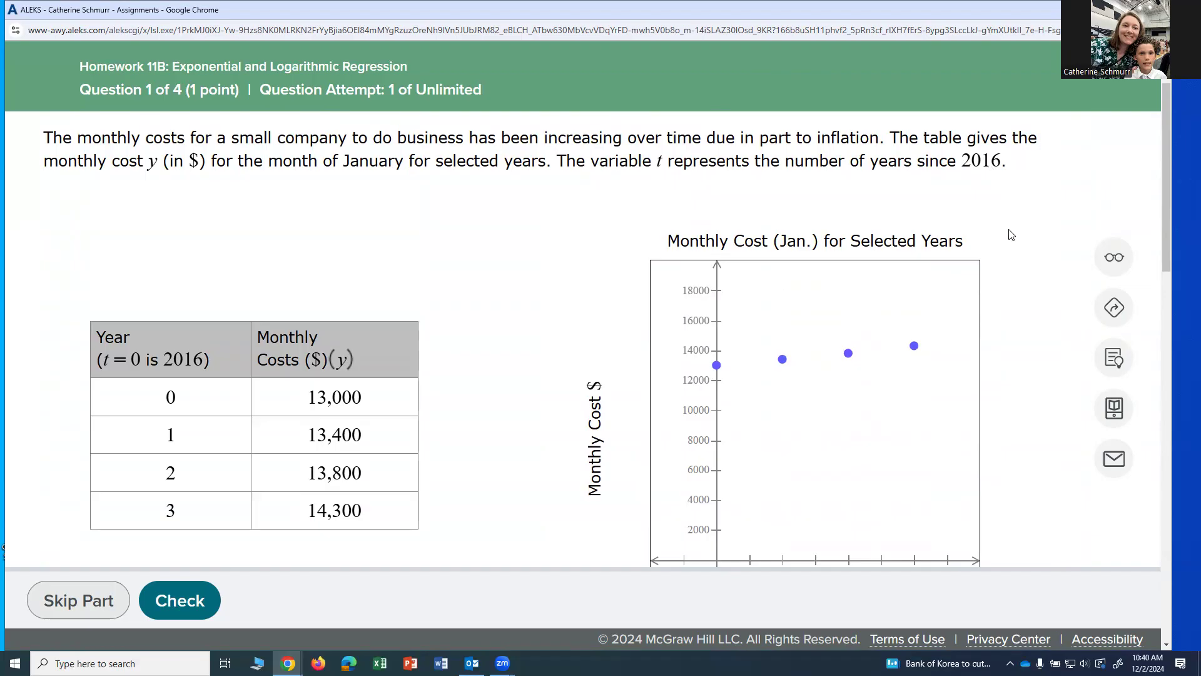
scroll(1012, 238, "down", 10)
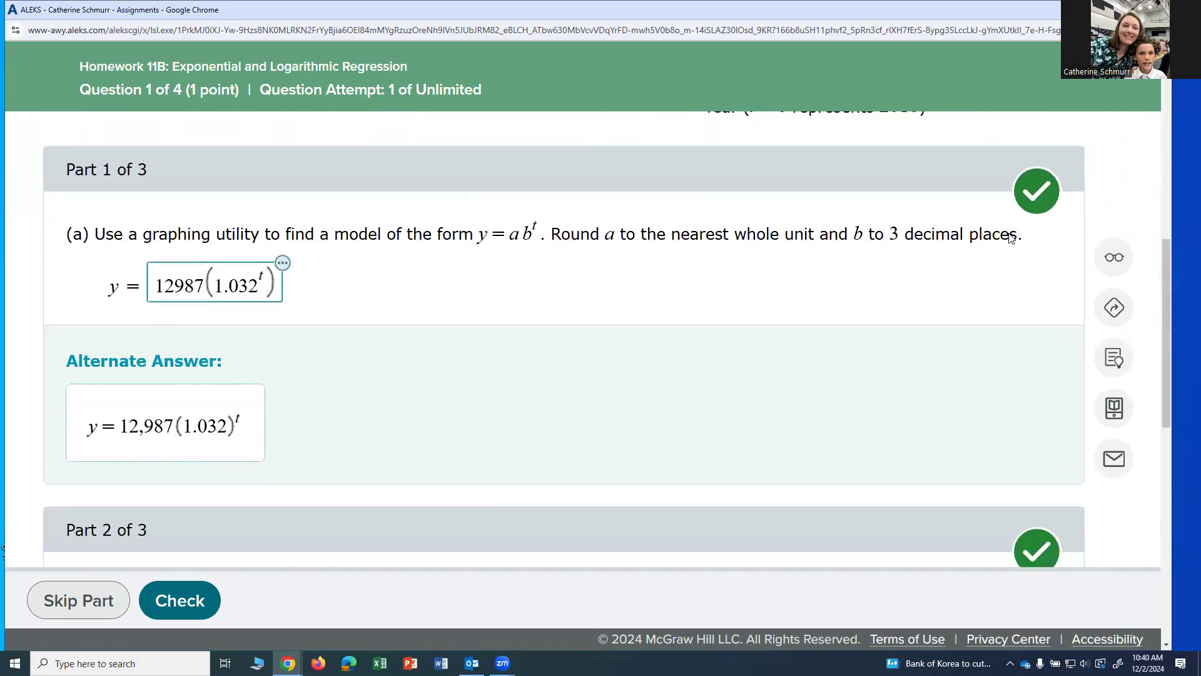
scroll(1009, 239, "down", 7)
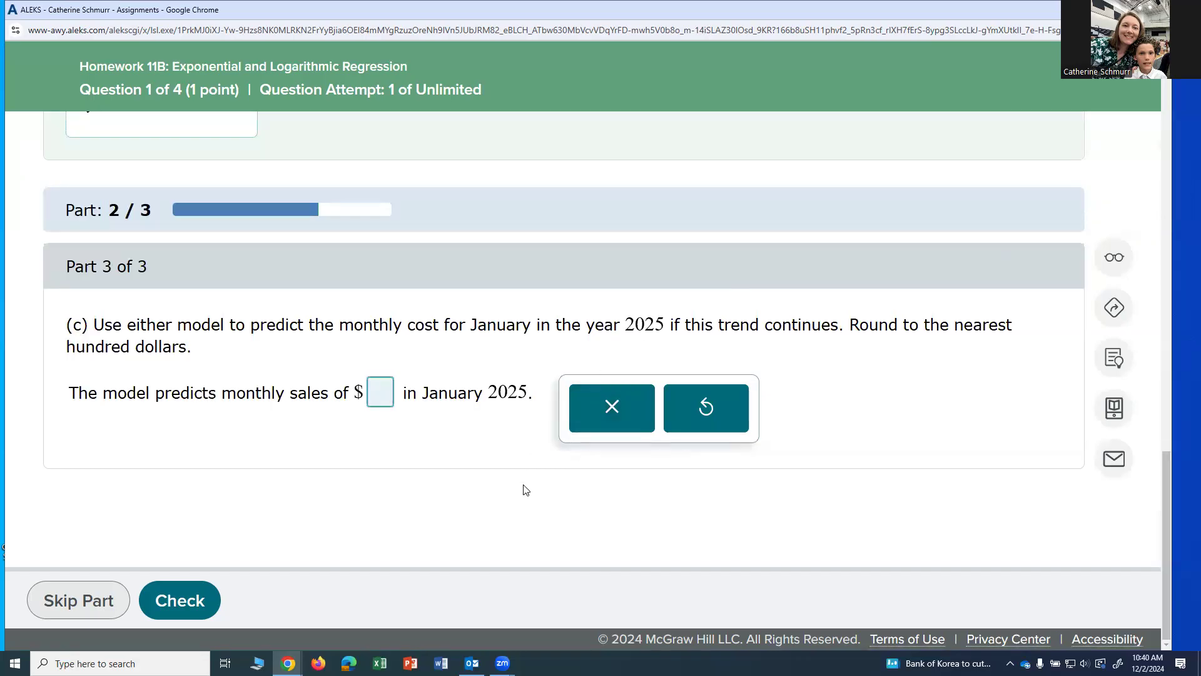
mouse_move(288, 663)
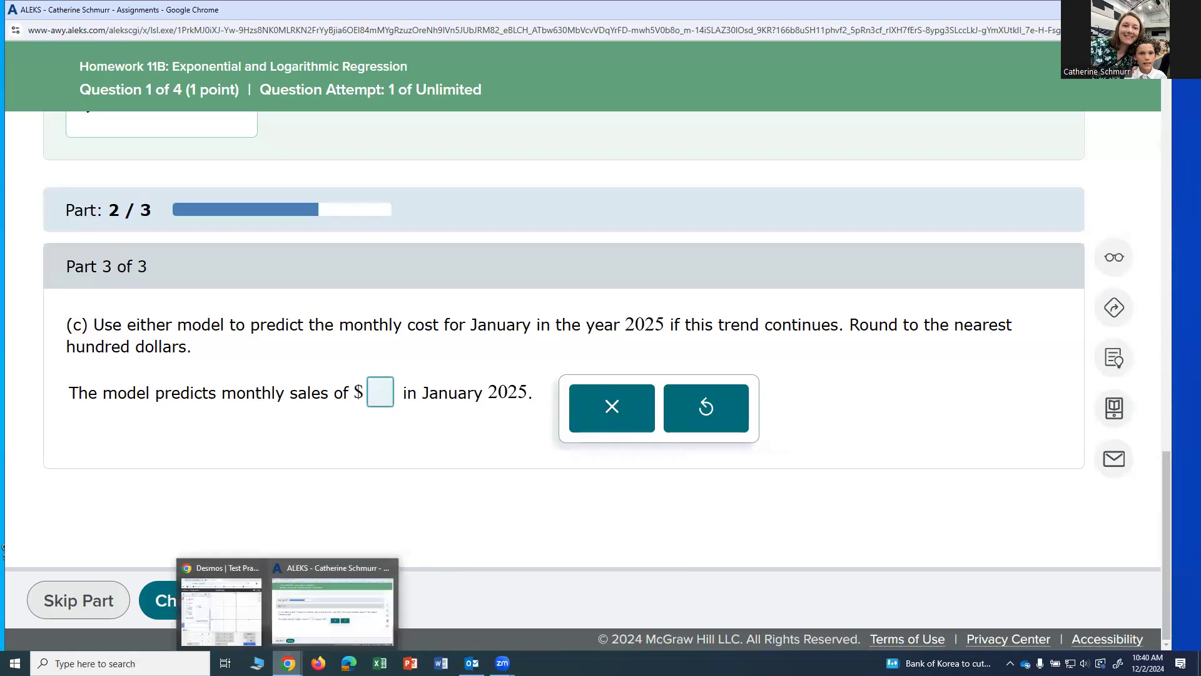
left_click(218, 565)
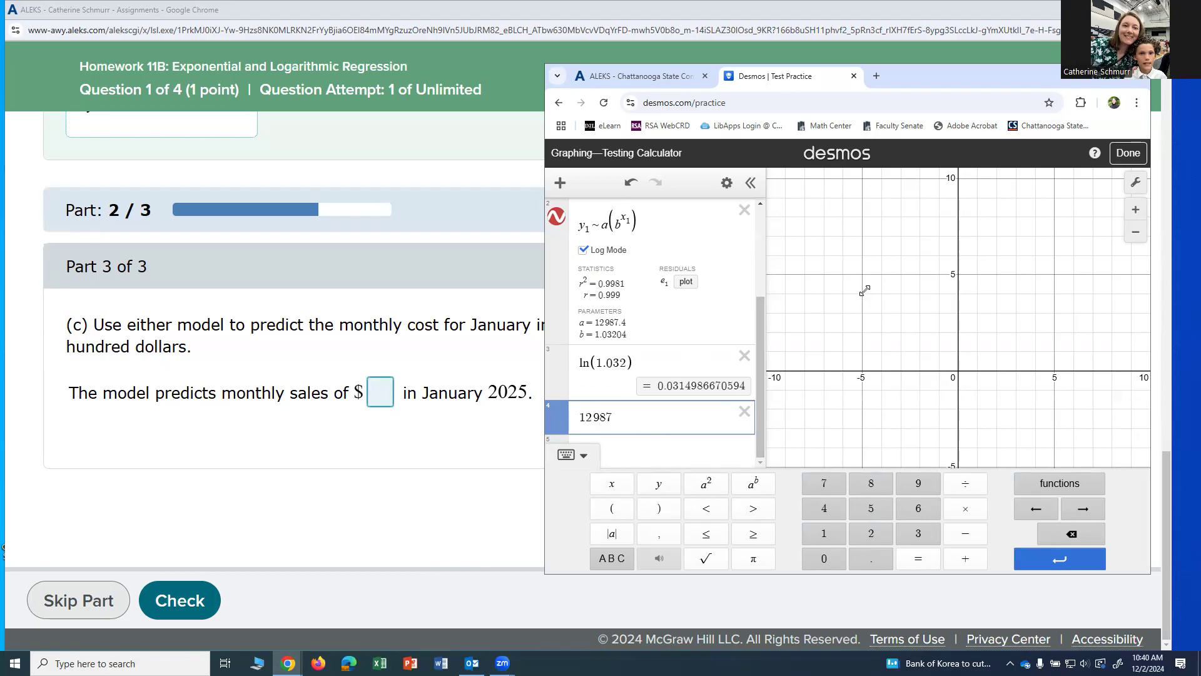
type("(")
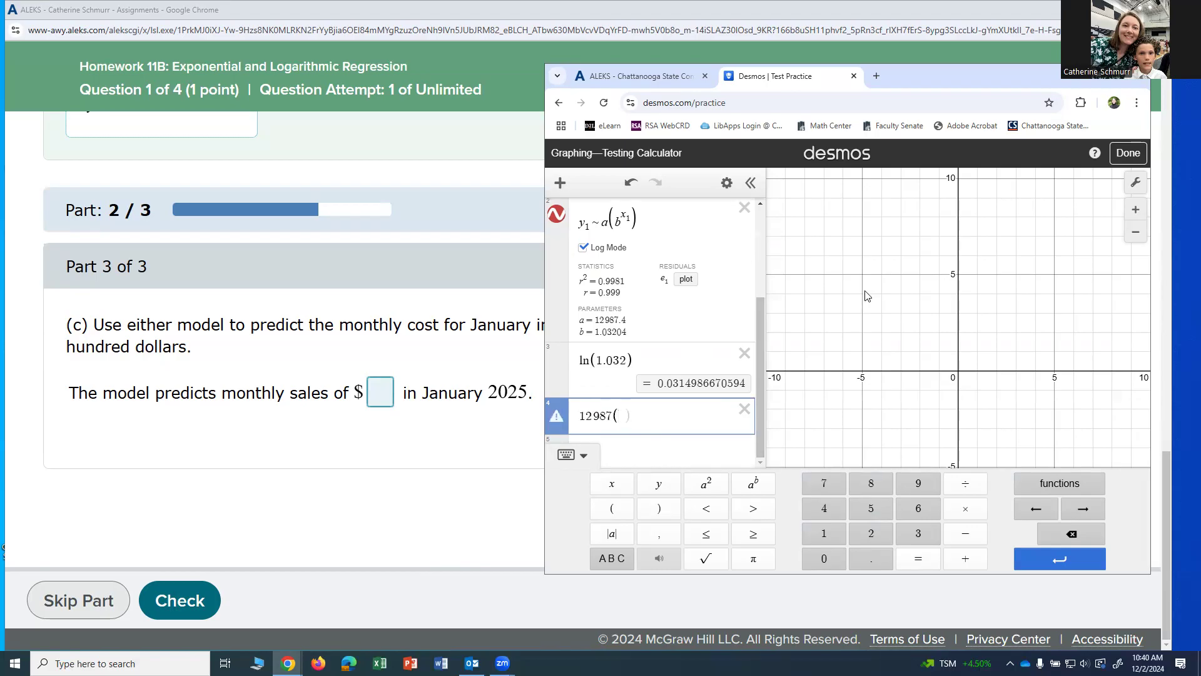
type("1")
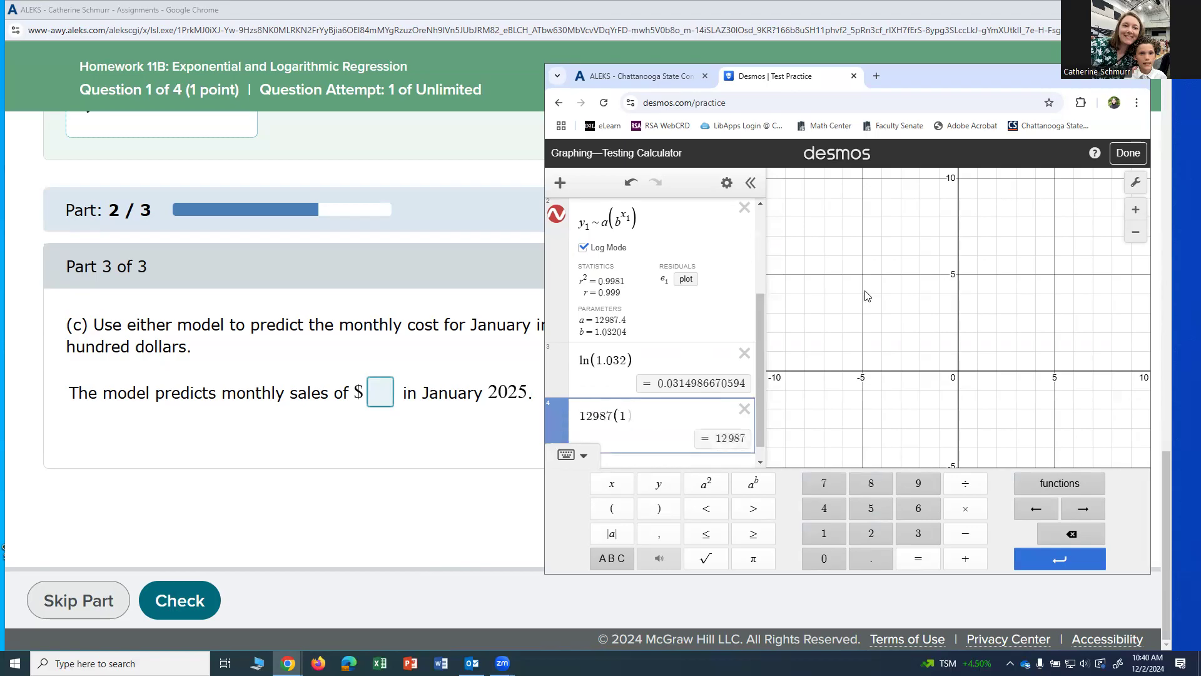
type(".0")
type("32")
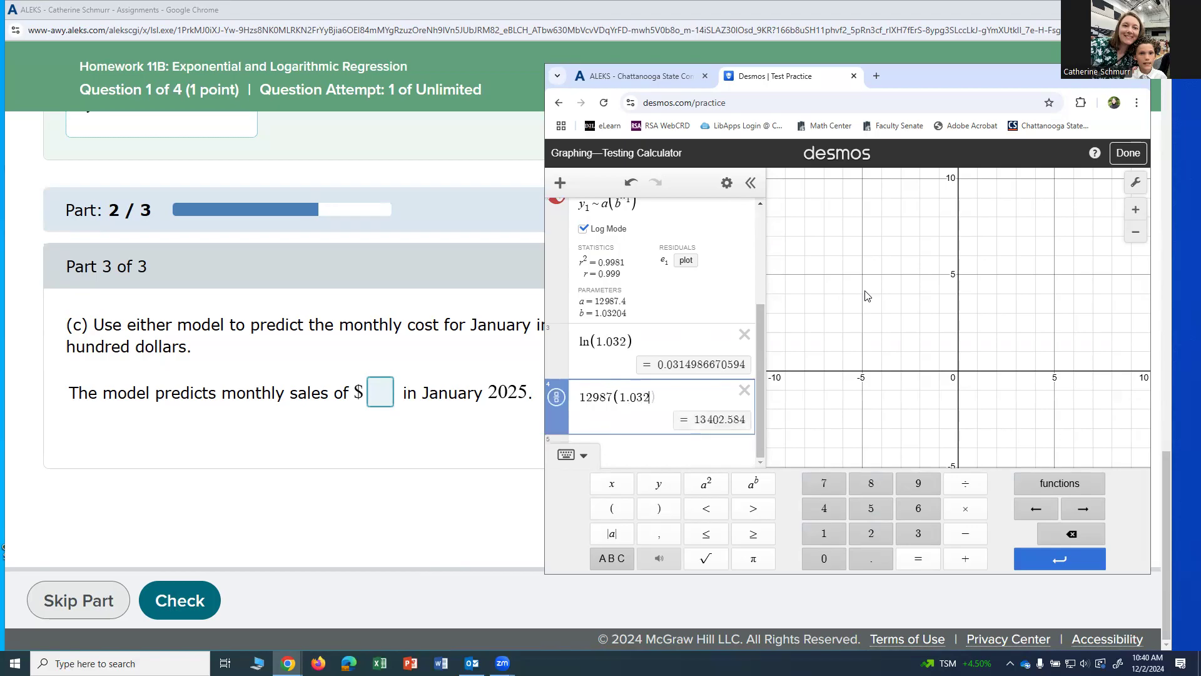
type("^")
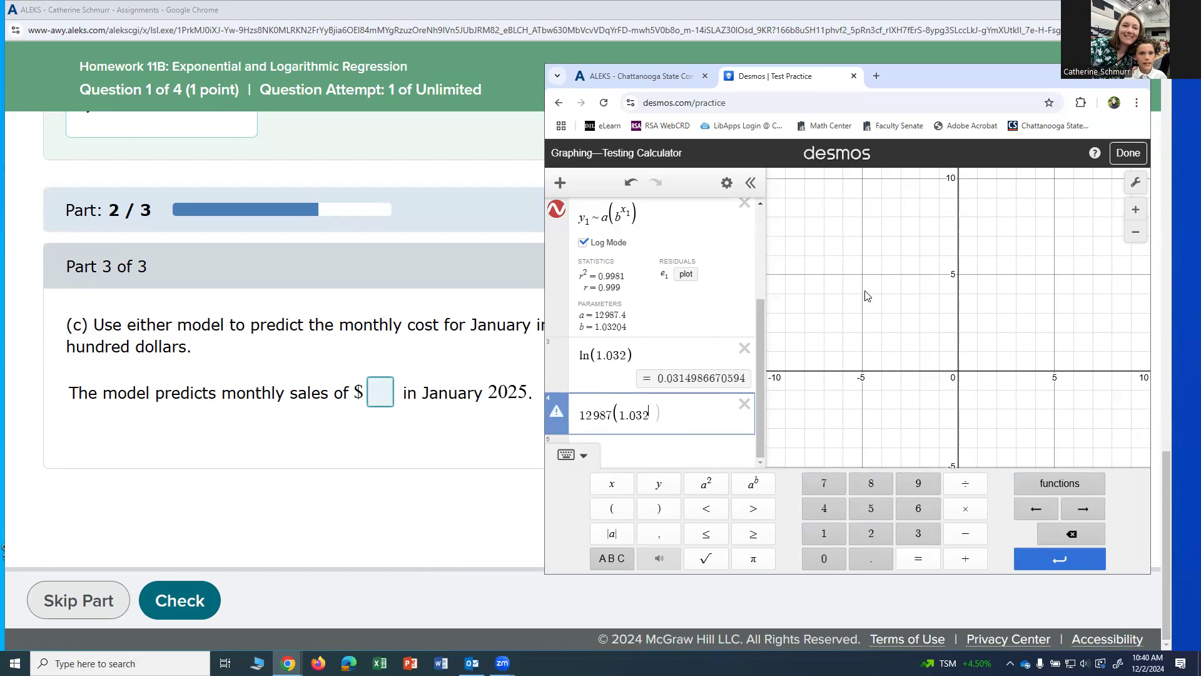
type("9")
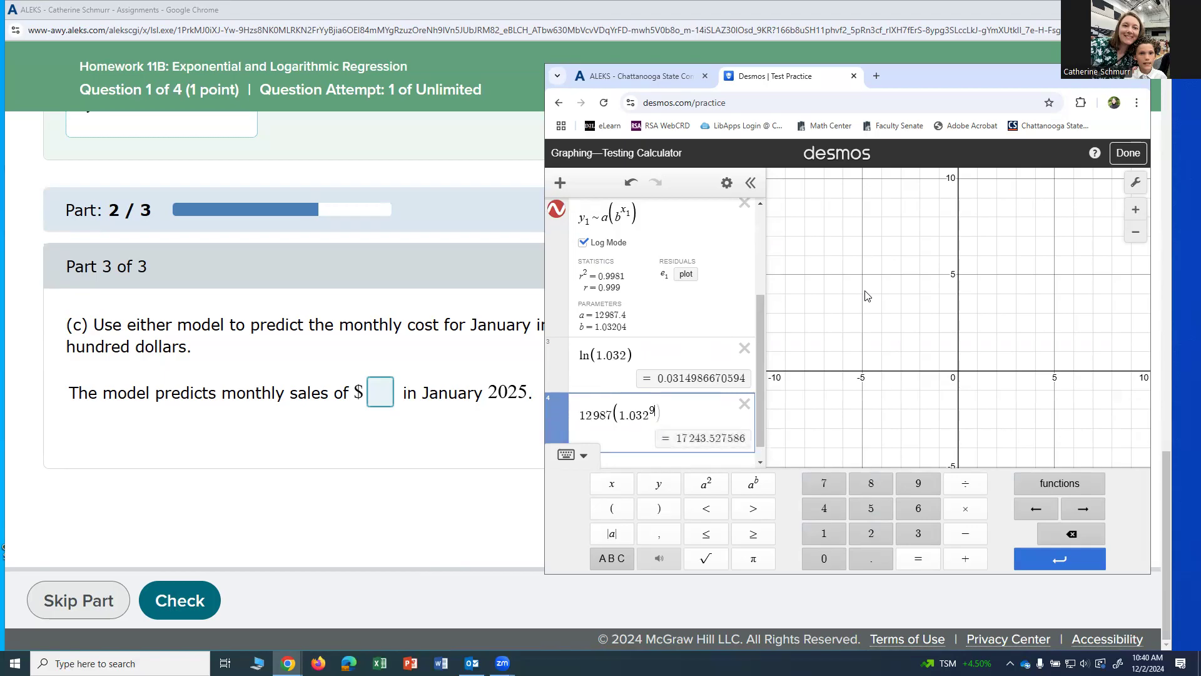
type(")")
- Enter 17200 as the January 2025 prediction in part (c) of the ALEKS question and submit it for checking
left_click(380, 399)
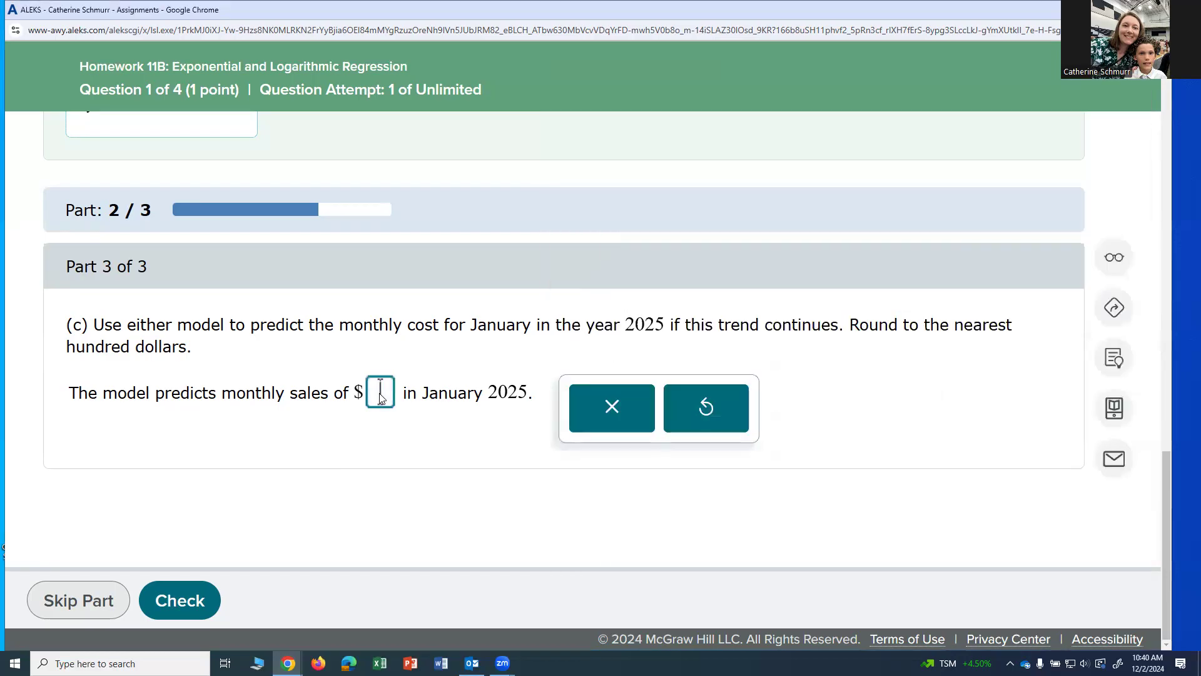
type("17")
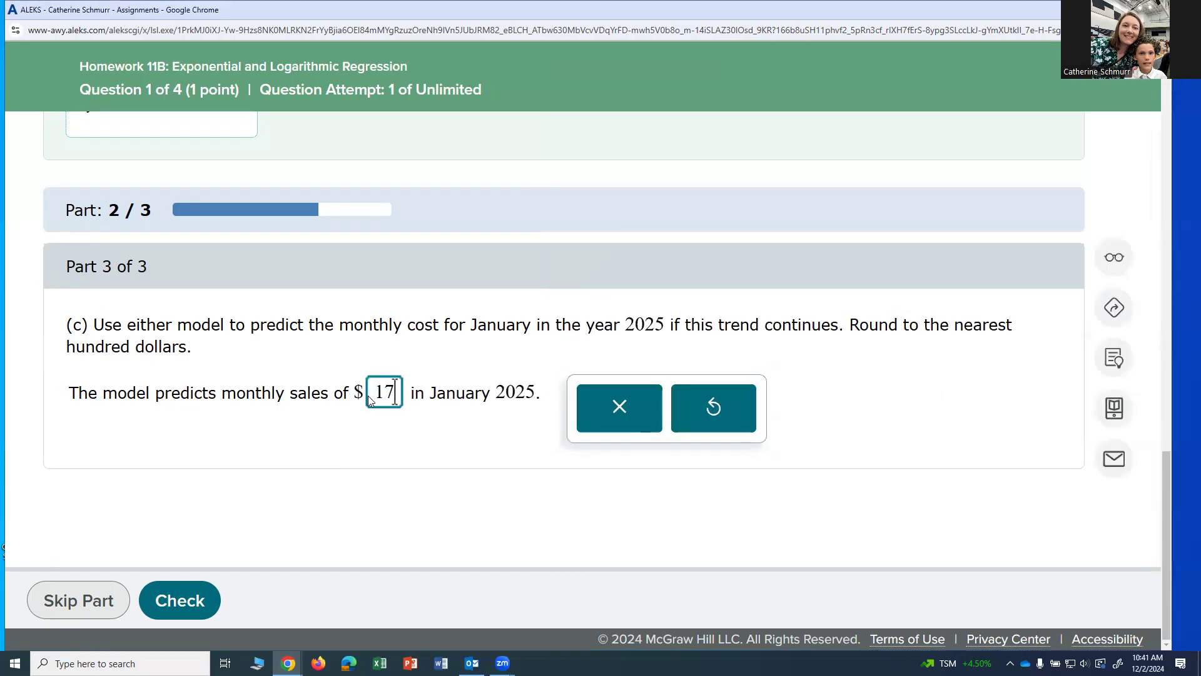
type("200")
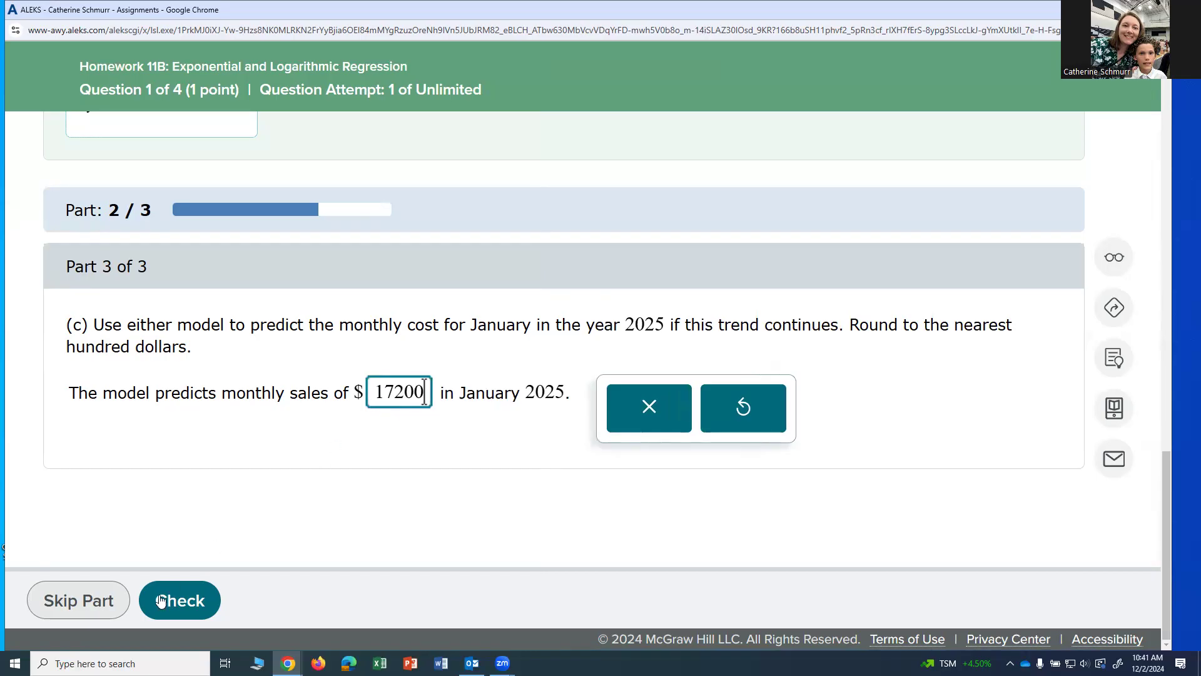
left_click(180, 599)
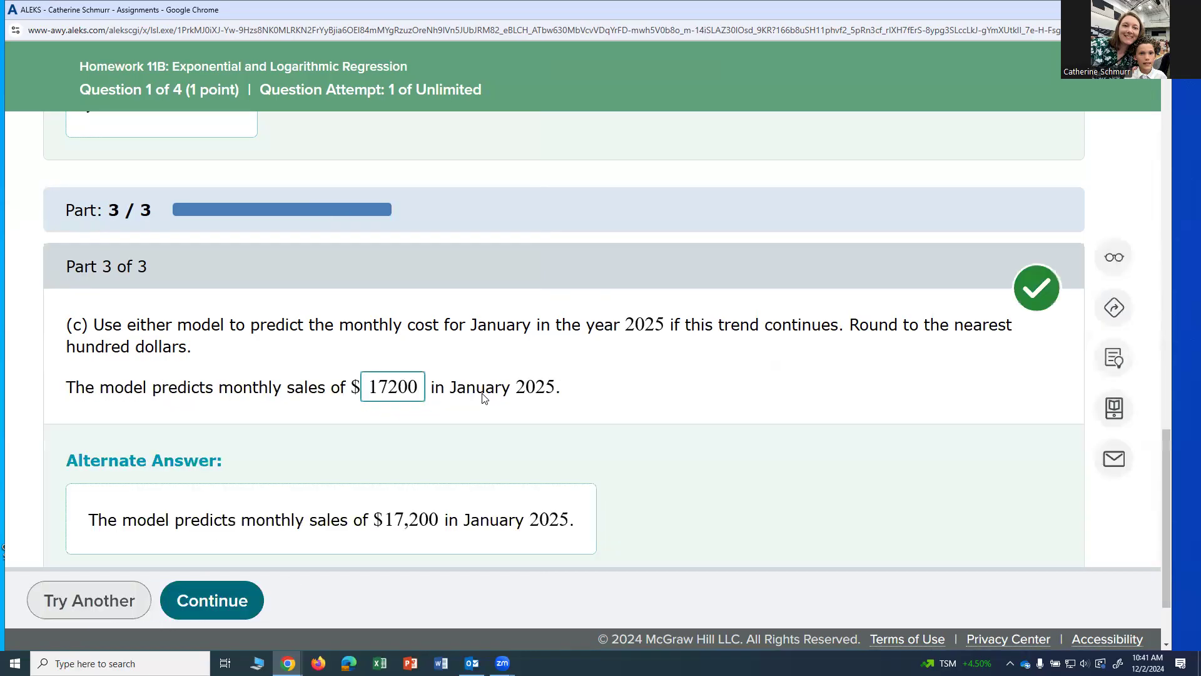